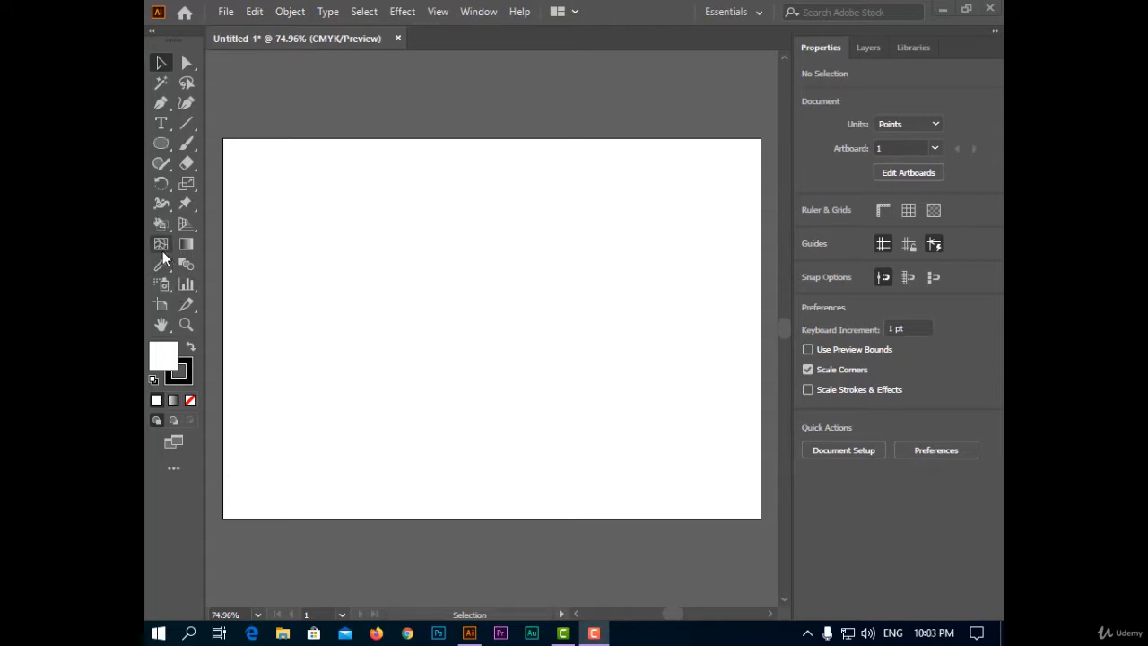
{"action": "left_click", "coordinate": [159, 225]}
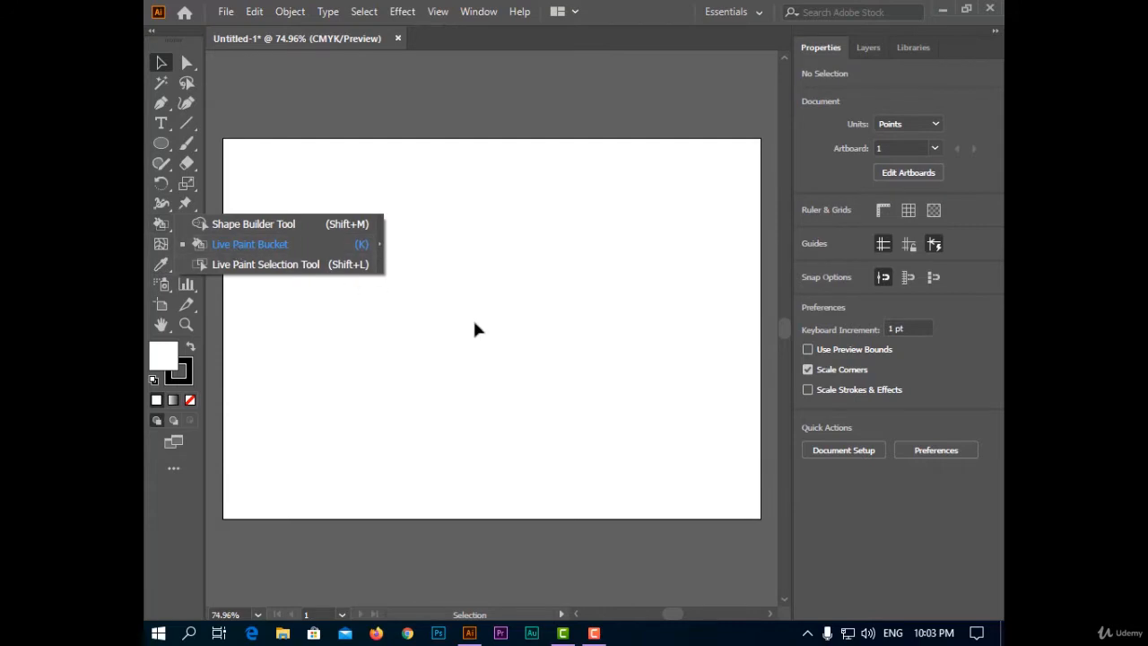
{"action": "left_click", "coordinate": [543, 341]}
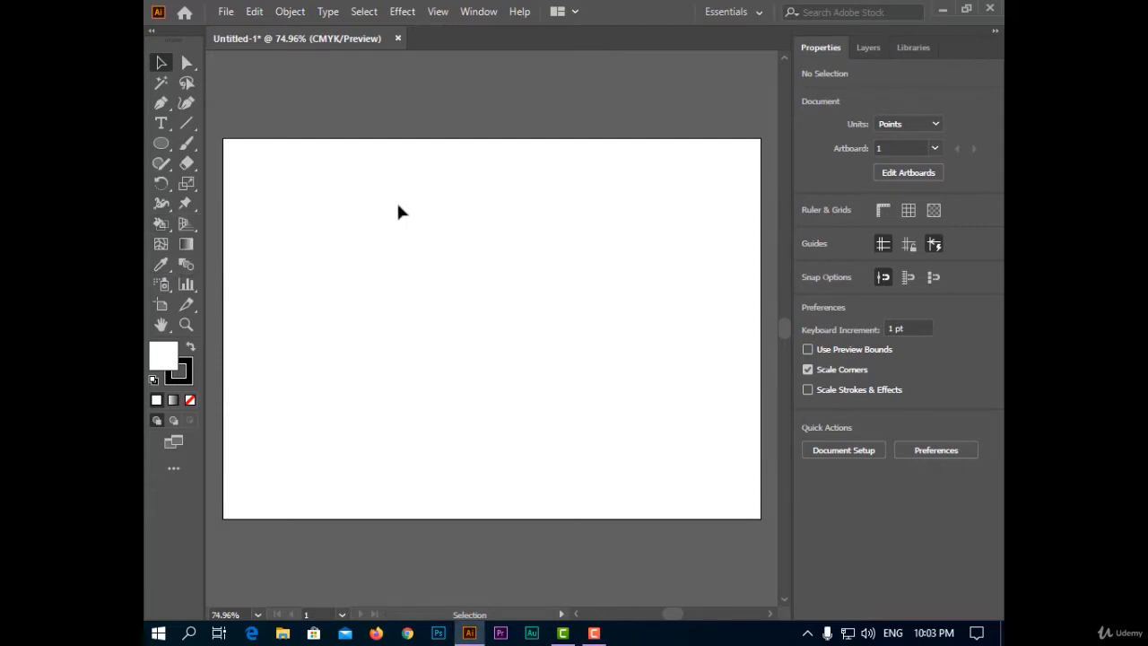
- Draw two circles side by side and a third ellipse of about 237 by 295 pt below, all overlapping
{"action": "left_click", "coordinate": [160, 144]}
{"action": "left_click_drag", "start_coordinate": [337, 174], "coordinate": [498, 335]}
{"action": "left_click_drag", "start_coordinate": [455, 163], "coordinate": [625, 343]}
{"action": "left_click_drag", "start_coordinate": [424, 255], "coordinate": [551, 439]}
{"action": "key", "text": "v"}
{"action": "left_click", "coordinate": [618, 309]}
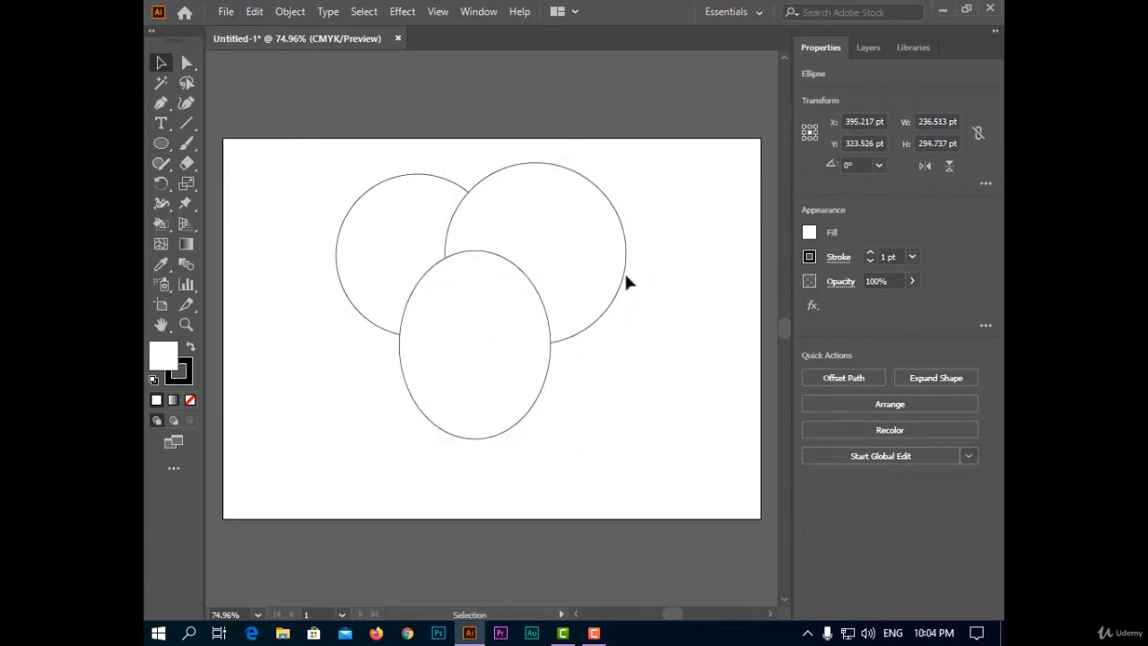
- Convert the three overlapping ellipses into a Live Paint group and fill their central overlap red, using the Color panel
{"action": "left_click", "coordinate": [478, 11]}
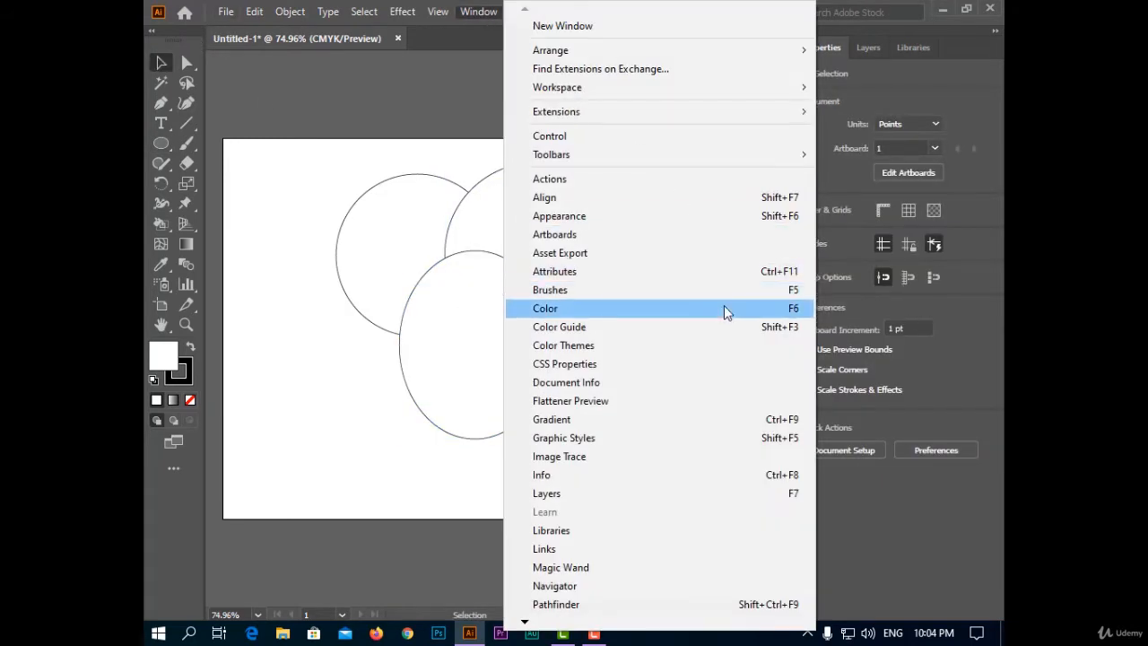
{"action": "left_click", "coordinate": [724, 309]}
{"action": "left_click_drag", "start_coordinate": [816, 124], "coordinate": [819, 140]}
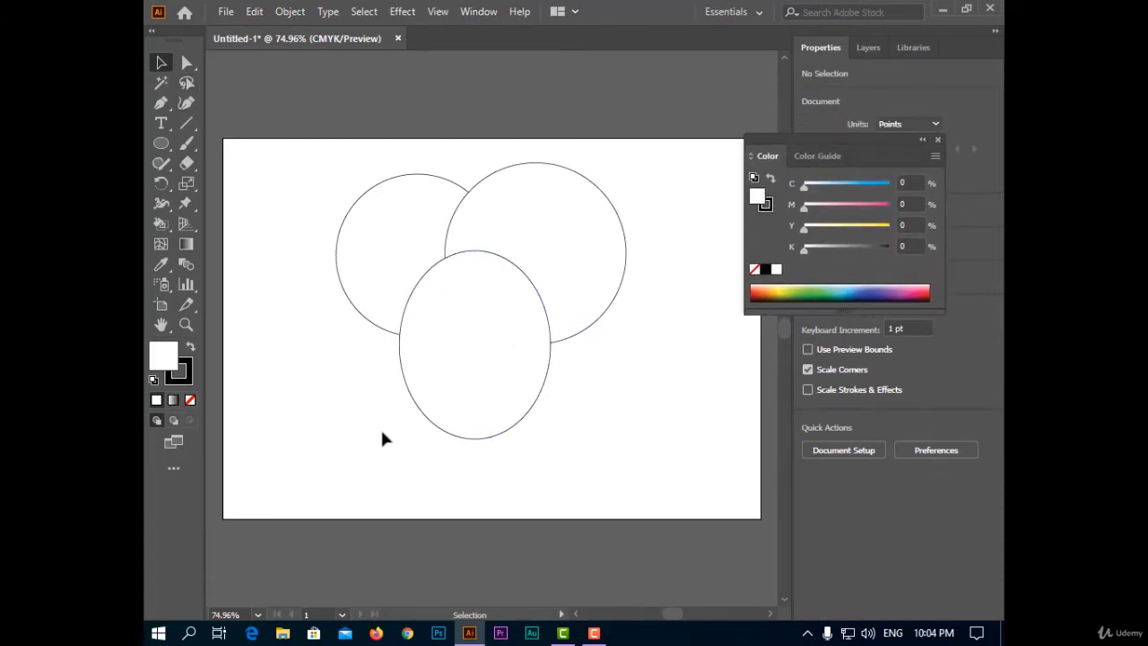
{"action": "left_click_drag", "start_coordinate": [334, 442], "coordinate": [630, 159]}
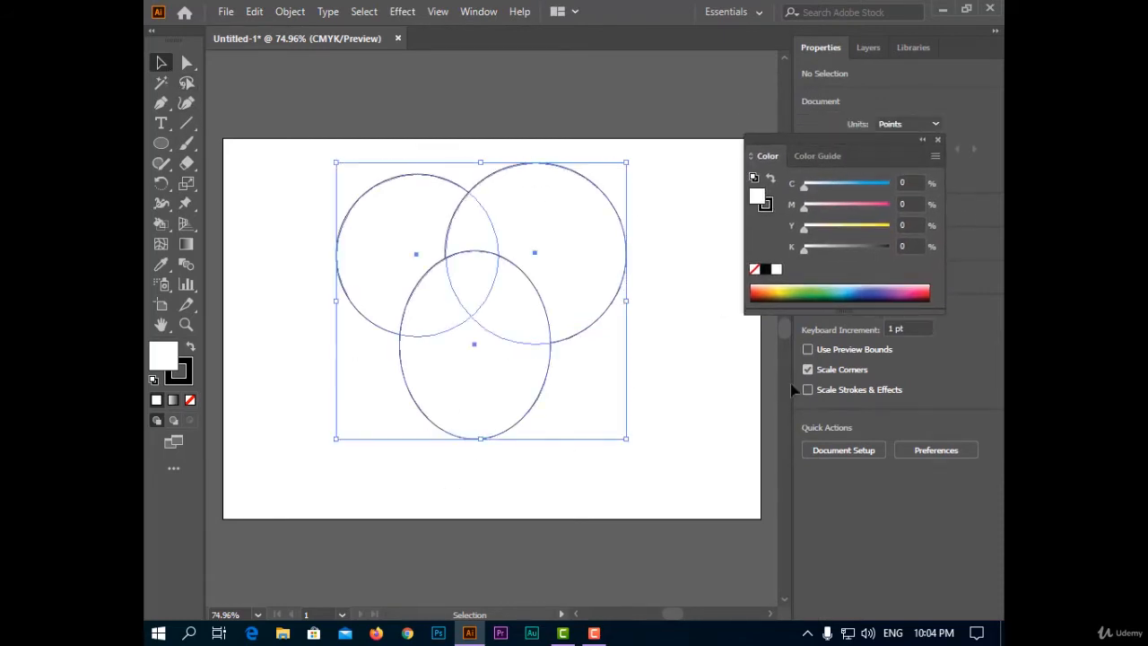
{"action": "left_click", "coordinate": [161, 227]}
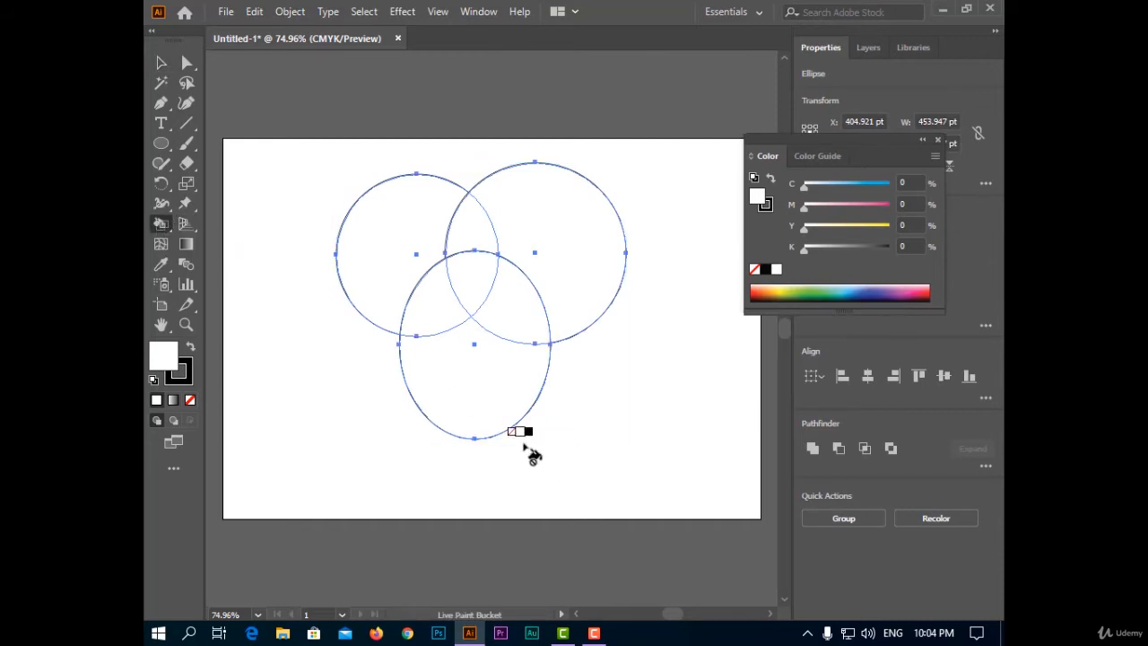
{"action": "left_click", "coordinate": [876, 292]}
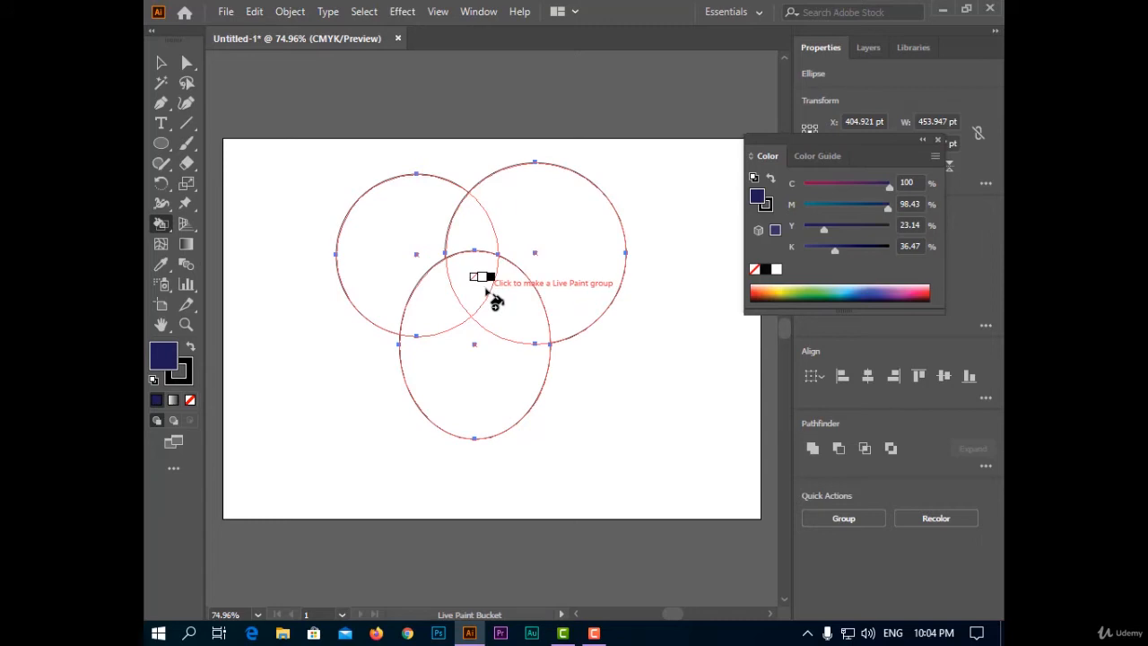
{"action": "left_click", "coordinate": [928, 289]}
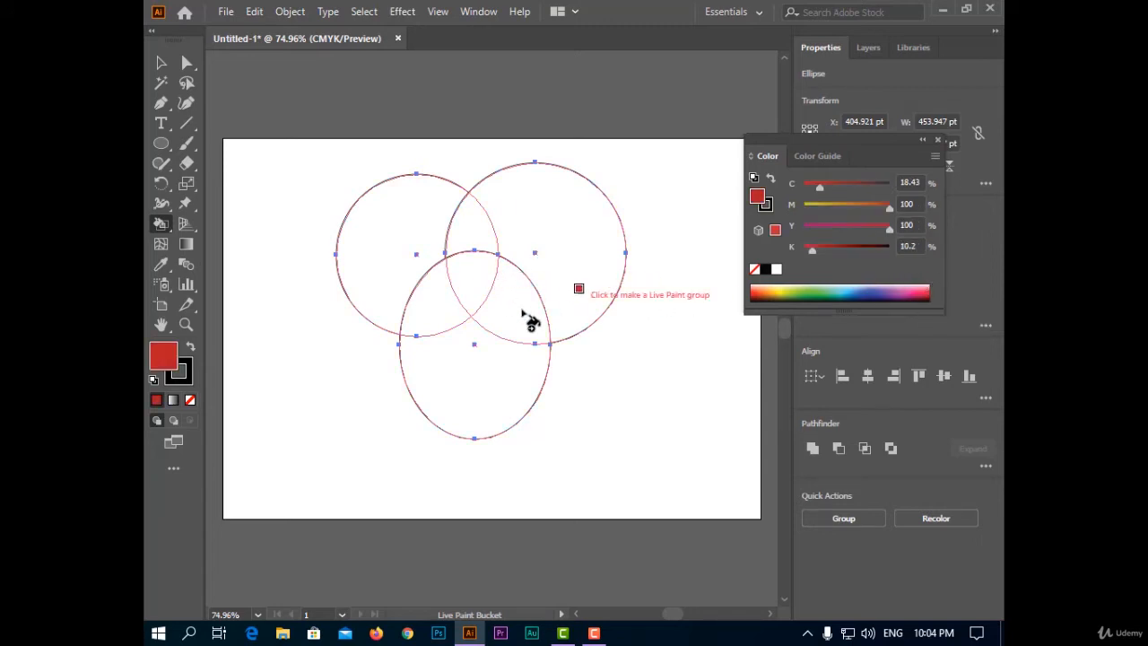
{"action": "left_click", "coordinate": [465, 271]}
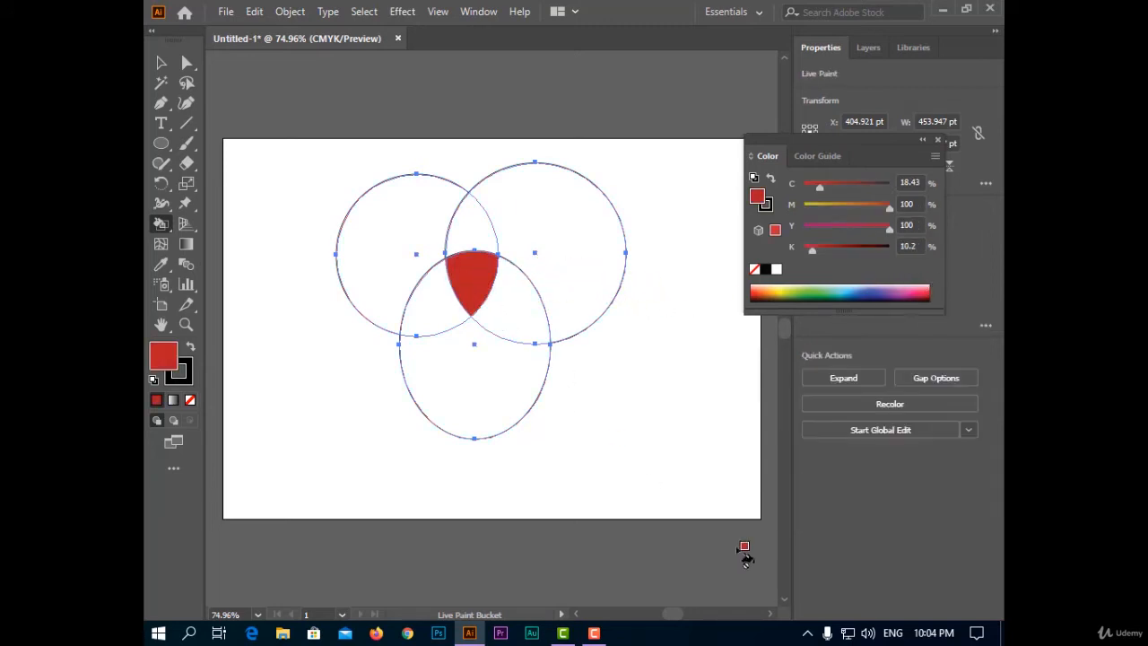
- Use the Live Paint Bucket to fill the lower-right overlap blue, the lower-left overlap green and the upper overlap purple
{"action": "left_click", "coordinate": [843, 294]}
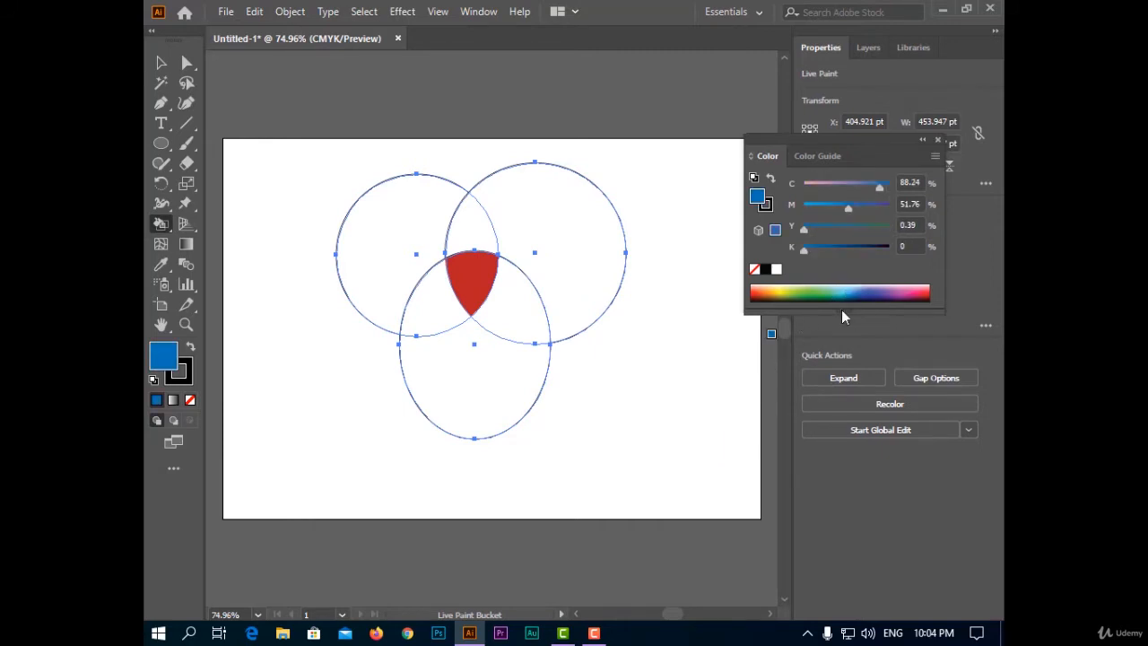
{"action": "left_click", "coordinate": [509, 316]}
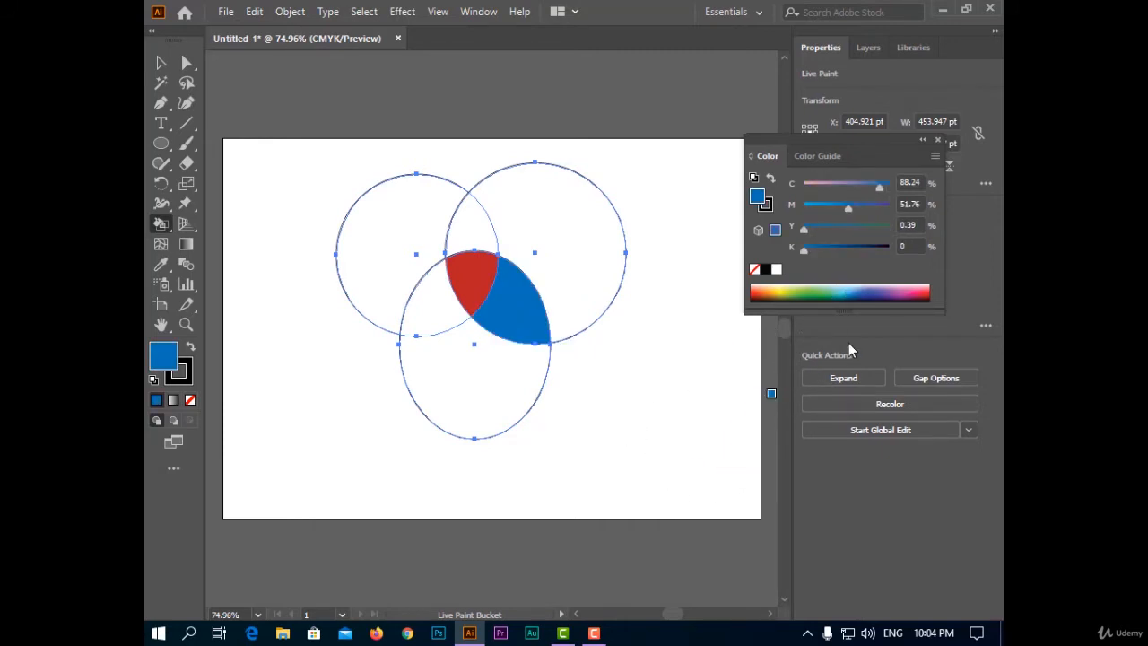
{"action": "left_click", "coordinate": [812, 294]}
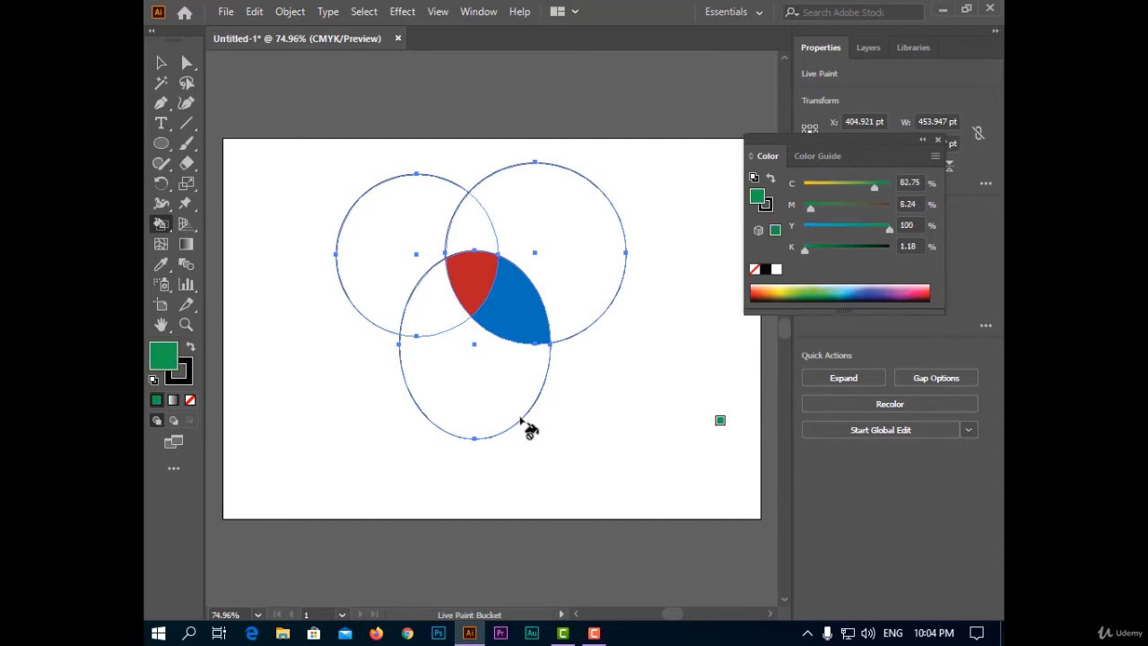
{"action": "left_click", "coordinate": [423, 318]}
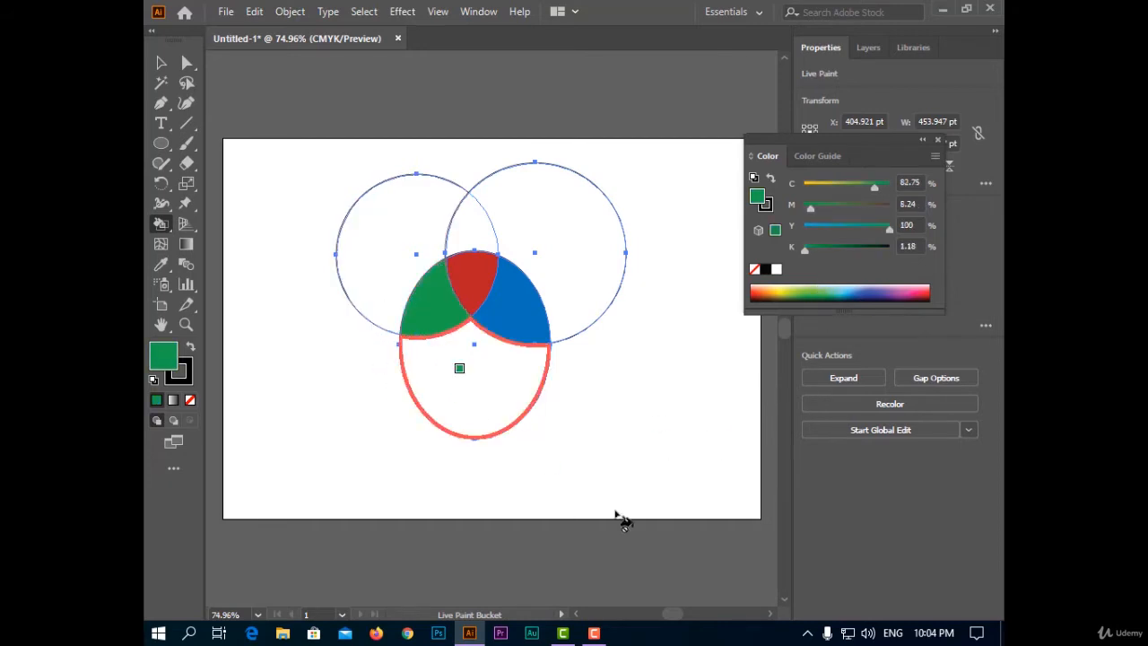
{"action": "left_click", "coordinate": [904, 287]}
{"action": "left_click", "coordinate": [467, 235]}
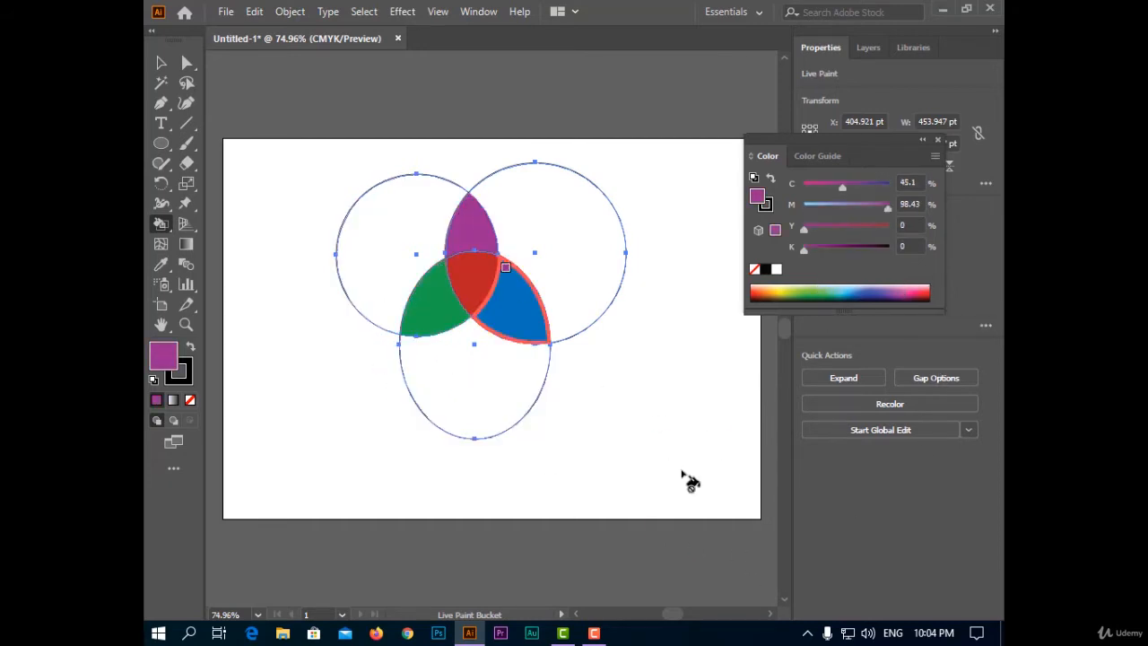
- Close the Color panel and set the Live Paint group's stroke weight to 0 pt
{"action": "left_click", "coordinate": [162, 63]}
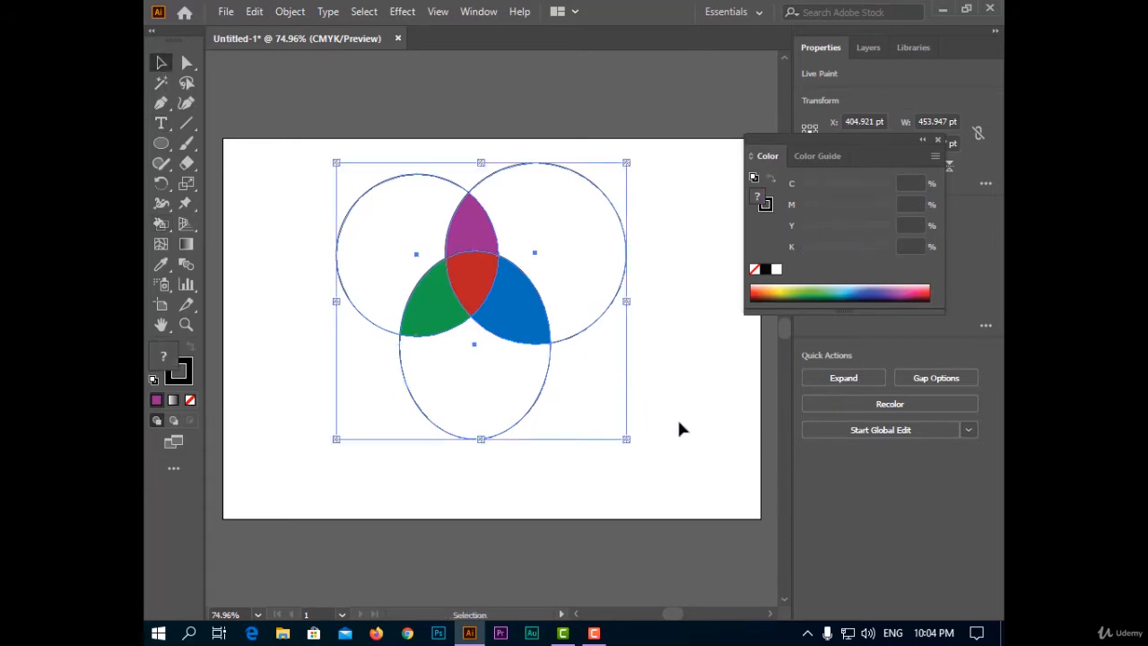
{"action": "left_click", "coordinate": [937, 141]}
{"action": "left_click", "coordinate": [860, 50]}
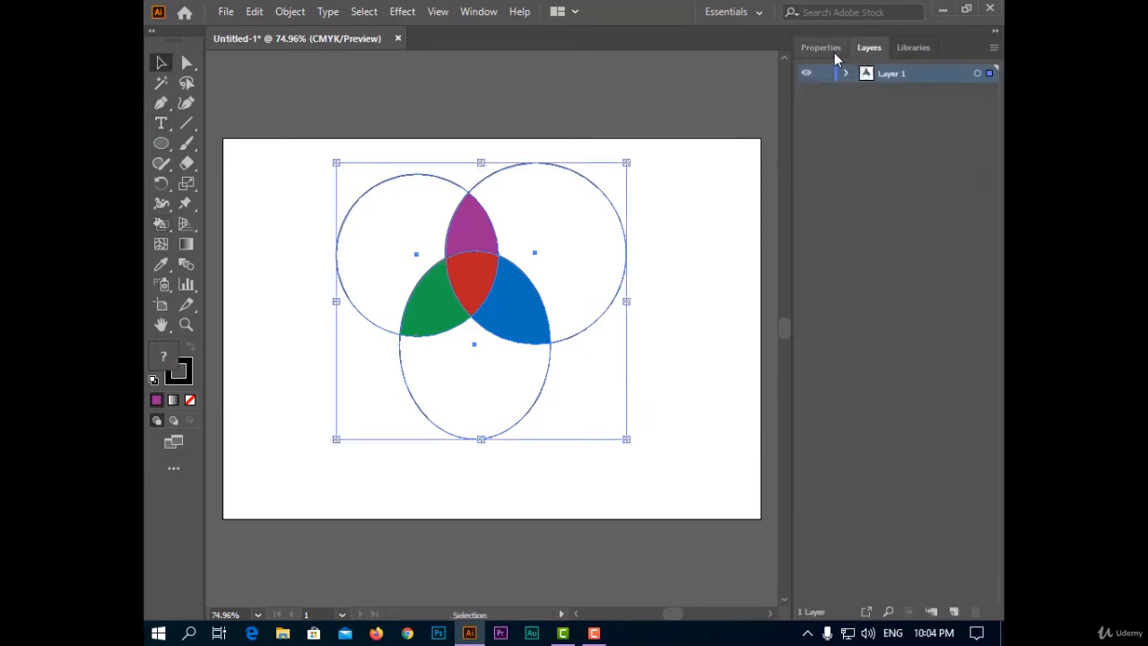
{"action": "left_click", "coordinate": [831, 49]}
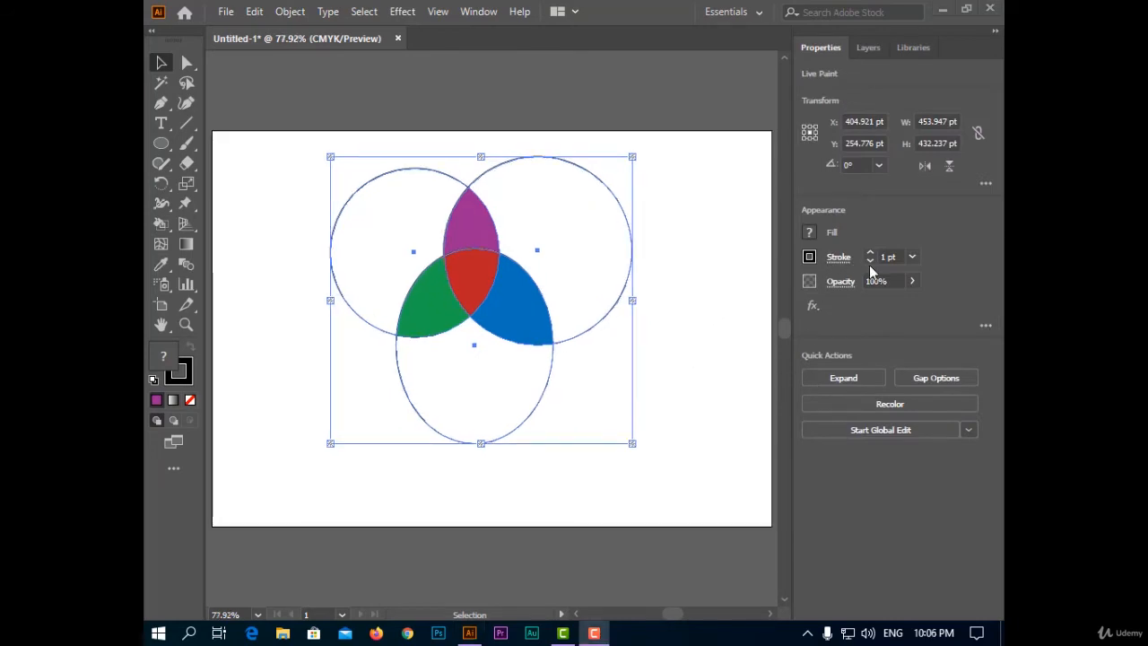
{"action": "left_click", "coordinate": [870, 261]}
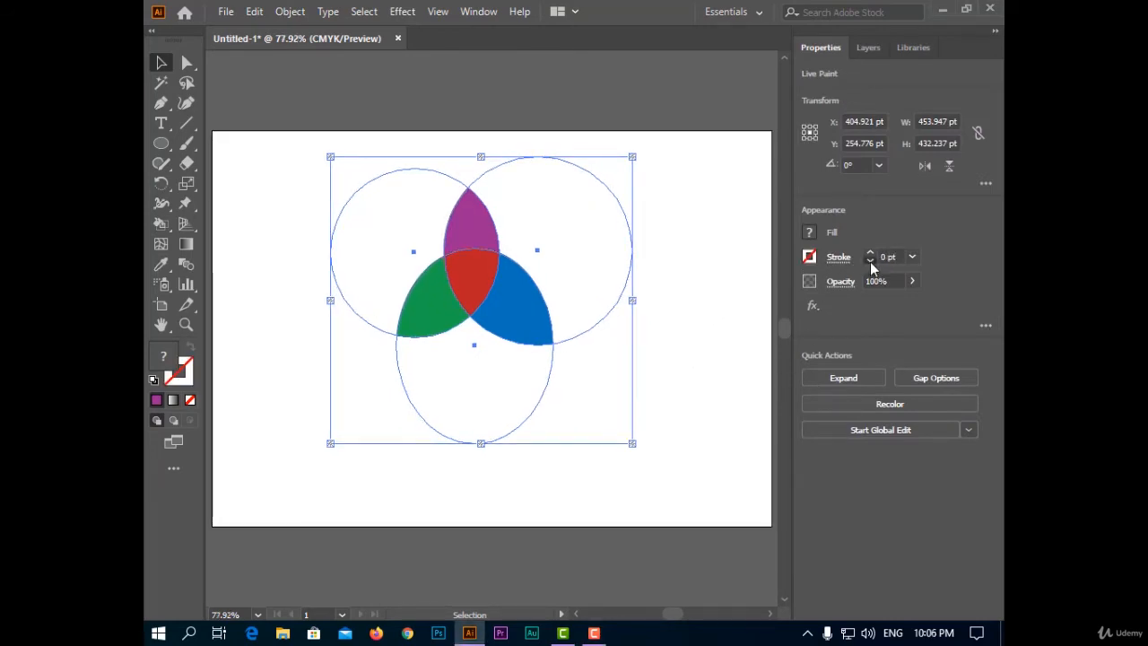
{"action": "left_click", "coordinate": [672, 345]}
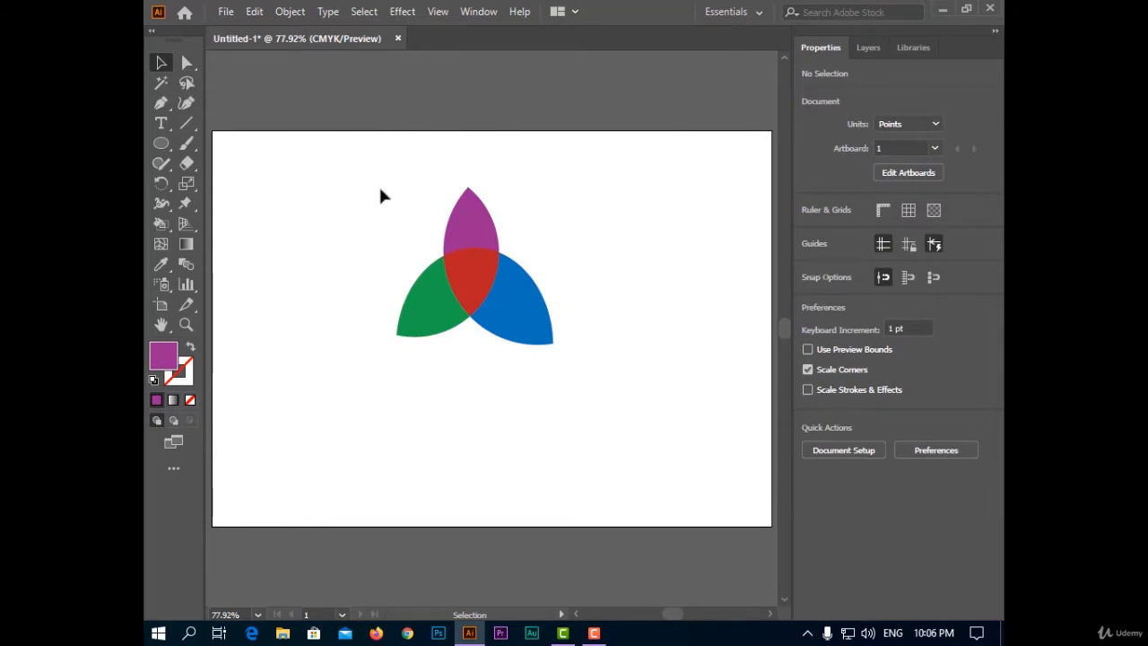
{"action": "mouse_move", "coordinate": [343, 186]}
{"action": "left_mouse_down"}
{"action": "mouse_move", "coordinate": [607, 418]}
{"action": "mouse_move", "coordinate": [630, 472]}
{"action": "left_mouse_up"}
{"action": "left_click", "coordinate": [631, 476]}
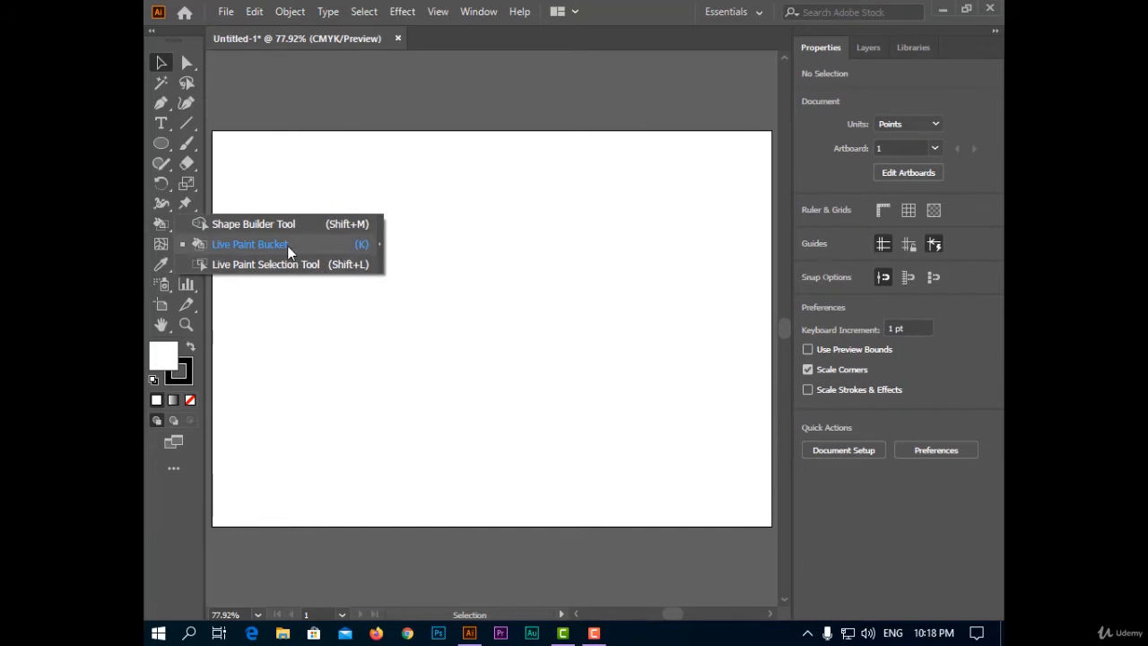
{"action": "left_click", "coordinate": [499, 274]}
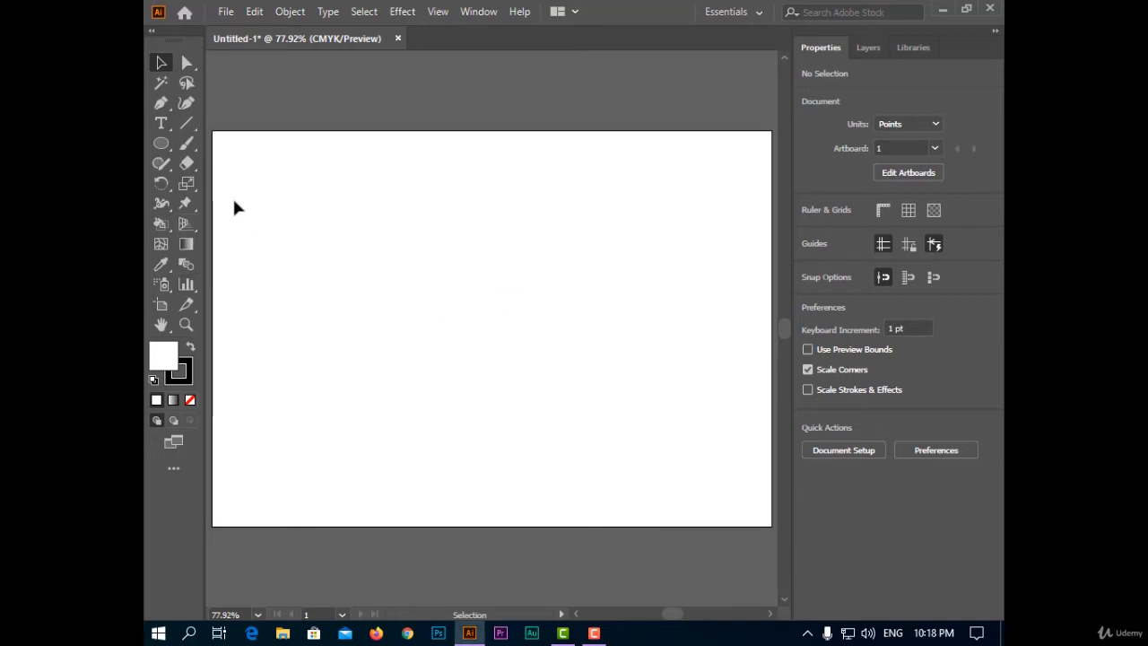
- Draw a circle about 322 pt in diameter and move it up and left on the artboard
{"action": "left_click", "coordinate": [160, 142]}
{"action": "left_click_drag", "start_coordinate": [389, 232], "coordinate": [602, 447]}
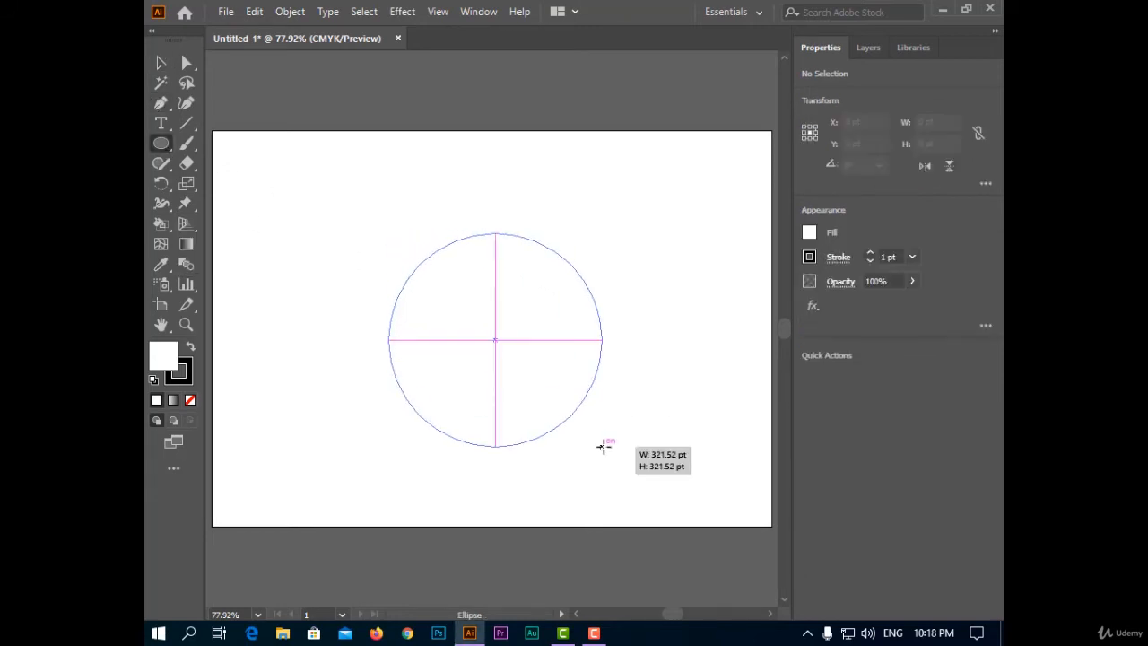
{"action": "key", "text": "v"}
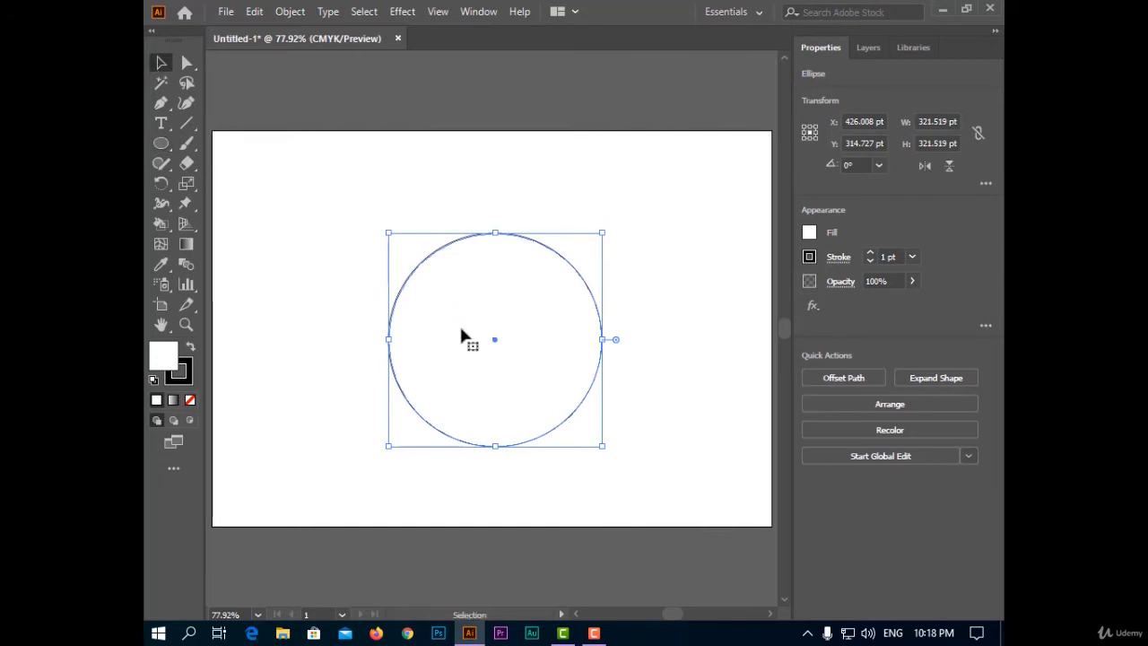
{"action": "left_click_drag", "start_coordinate": [463, 333], "coordinate": [431, 299]}
{"action": "left_click", "coordinate": [641, 408]}
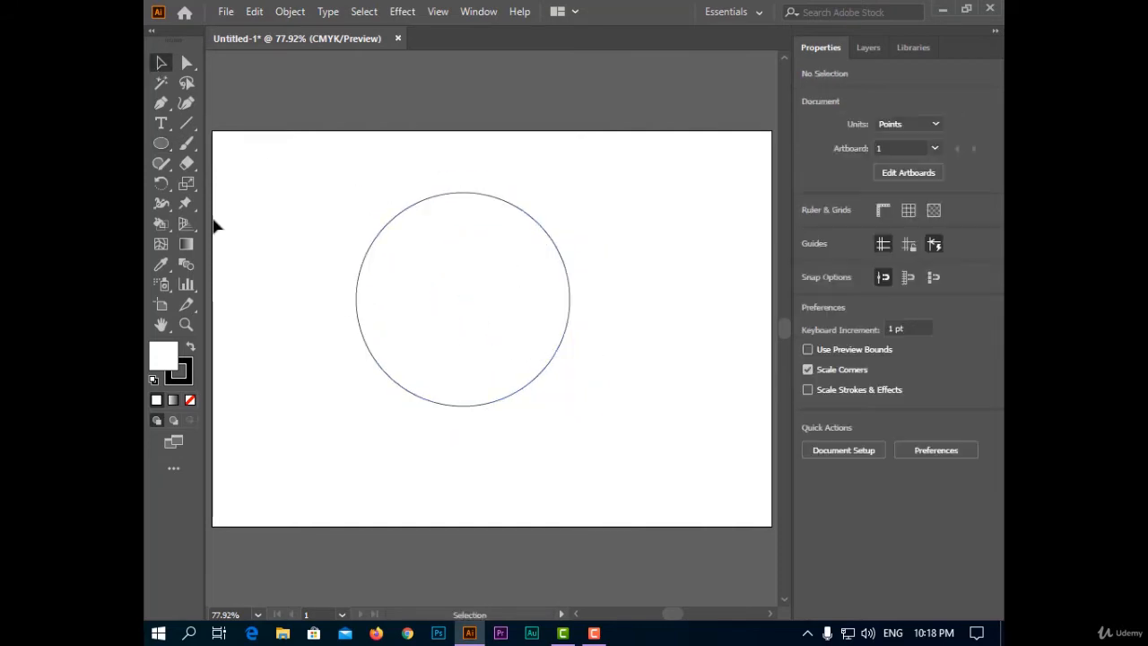
- Draw two diagonal lines crossing near the circle's centre, the rising one spanning about 338 by 446 pt
{"action": "left_click", "coordinate": [186, 123]}
{"action": "left_click_drag", "start_coordinate": [351, 155], "coordinate": [593, 421]}
{"action": "key", "text": "ctrl+z"}
{"action": "left_click_drag", "start_coordinate": [580, 151], "coordinate": [355, 449]}
{"action": "key", "text": "v"}
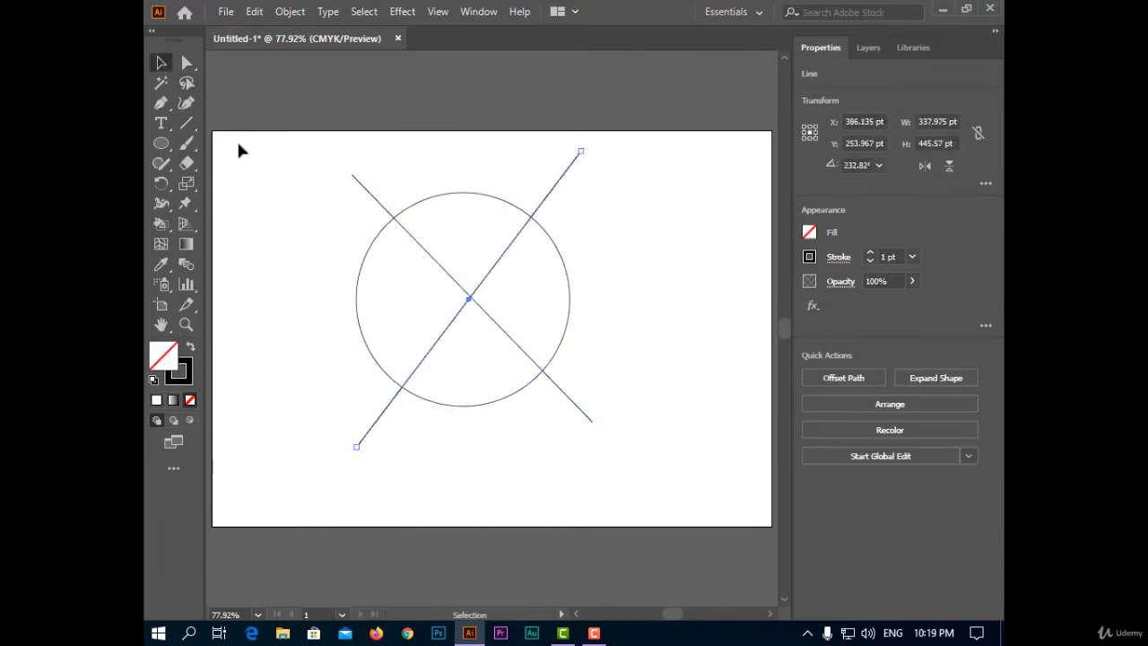
{"action": "left_click", "coordinate": [353, 263]}
- Convert the circle and both lines into a Live Paint group and fill the right sector green, using the Color panel
{"action": "left_click_drag", "start_coordinate": [280, 159], "coordinate": [686, 477]}
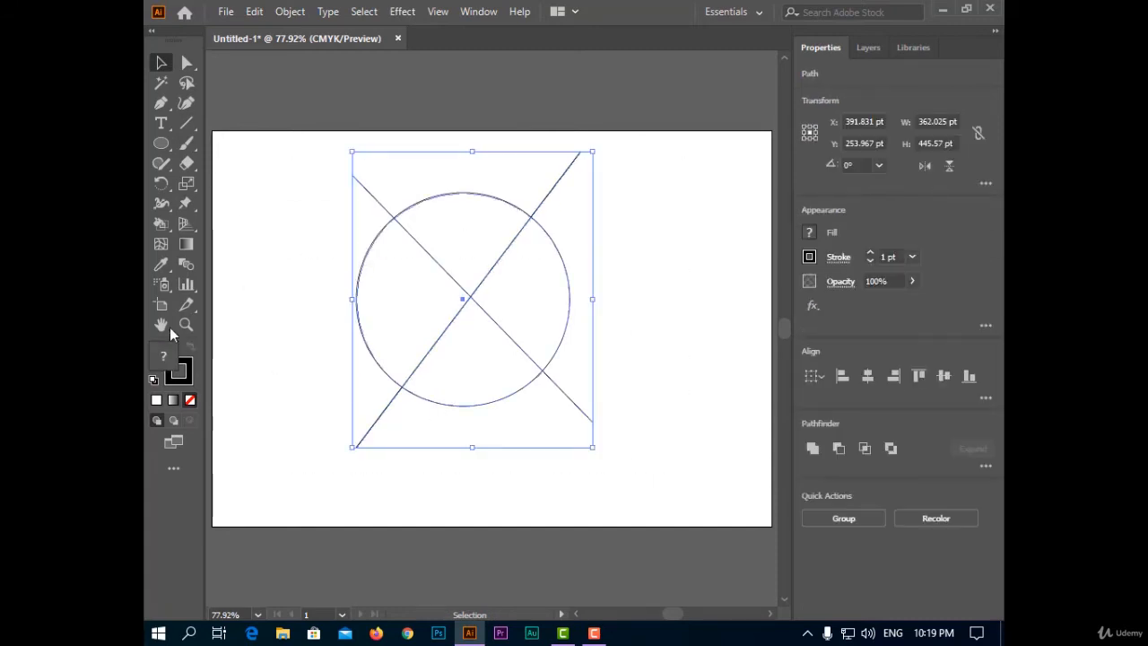
{"action": "left_click", "coordinate": [162, 224]}
{"action": "left_click", "coordinate": [480, 13]}
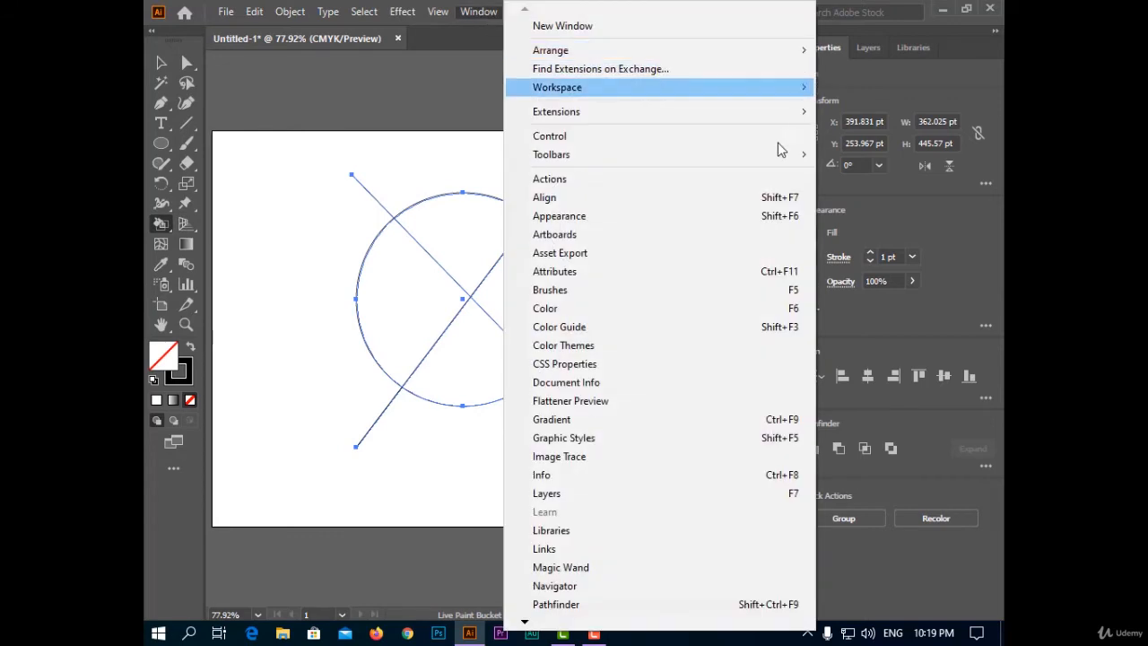
{"action": "left_click", "coordinate": [661, 306]}
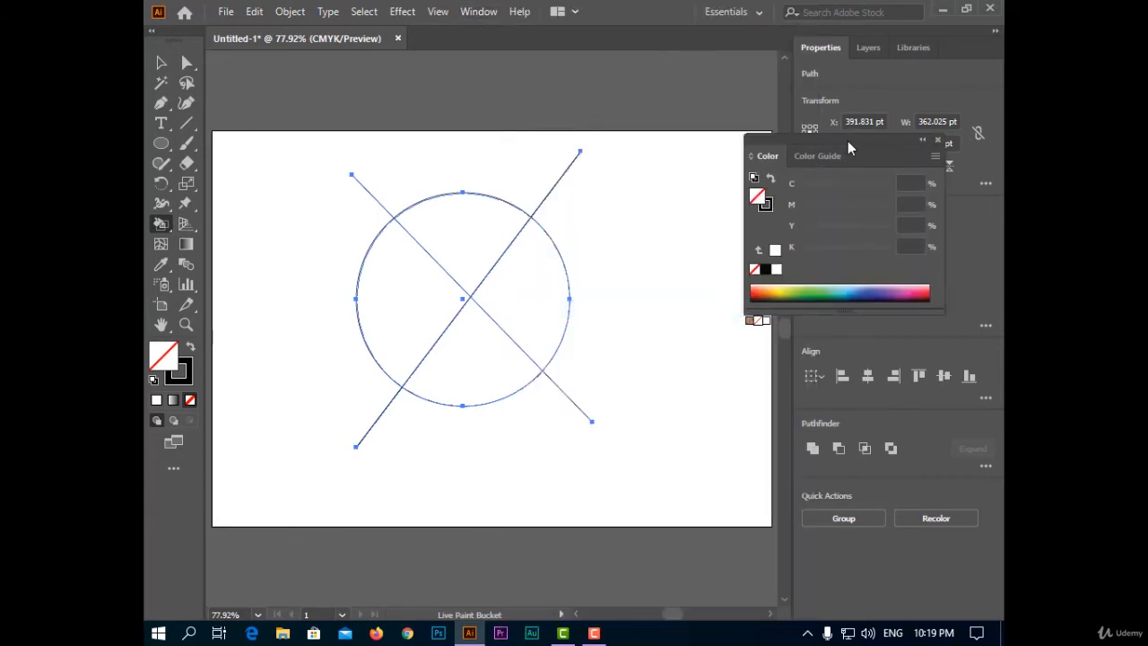
{"action": "left_click_drag", "start_coordinate": [848, 140], "coordinate": [813, 137]}
{"action": "left_click", "coordinate": [786, 292]}
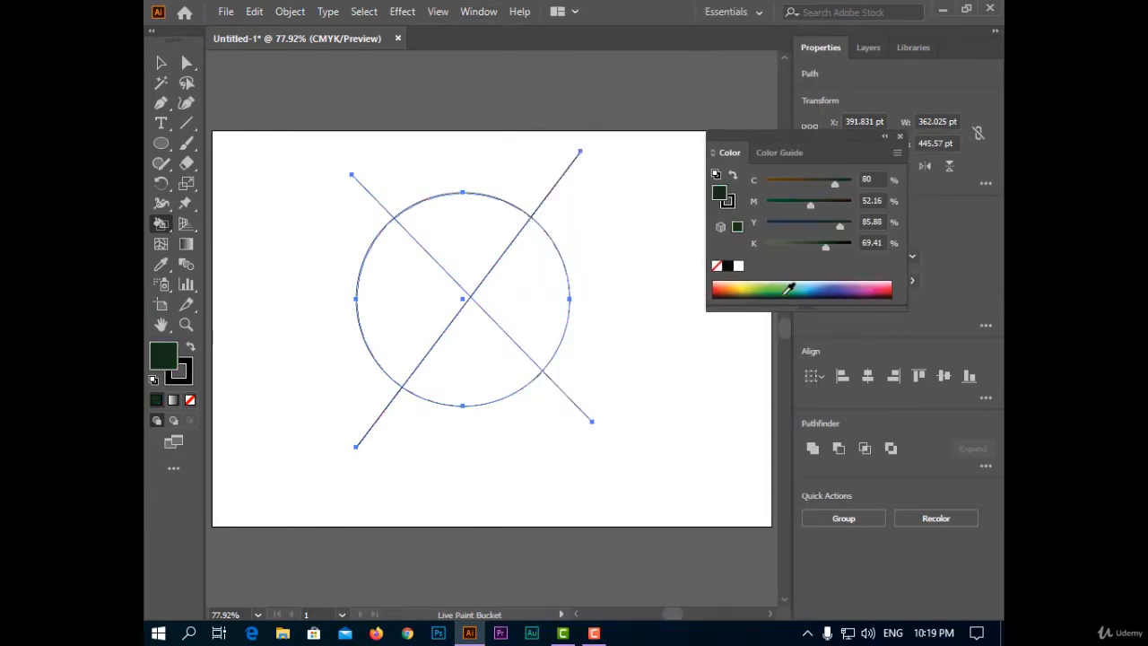
{"action": "left_click", "coordinate": [777, 287]}
{"action": "left_click", "coordinate": [522, 310]}
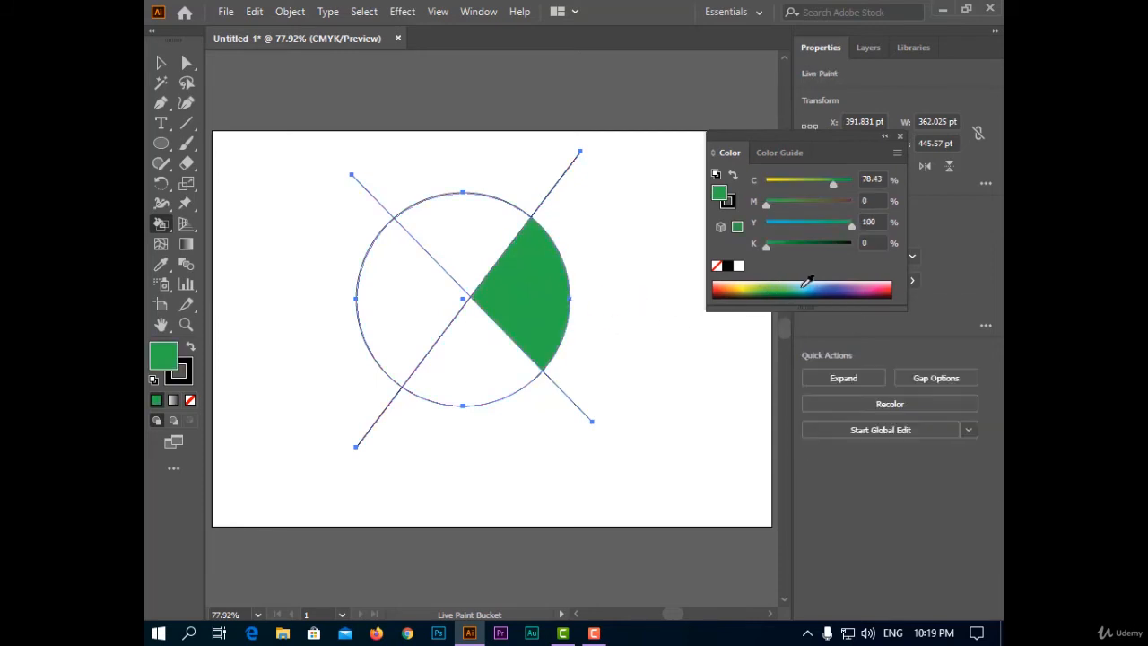
- Fill the circle's upper sector blue, the left one red and the lower one olive yellow, and close the Color panel
{"action": "left_click", "coordinate": [844, 284]}
{"action": "left_click", "coordinate": [489, 232]}
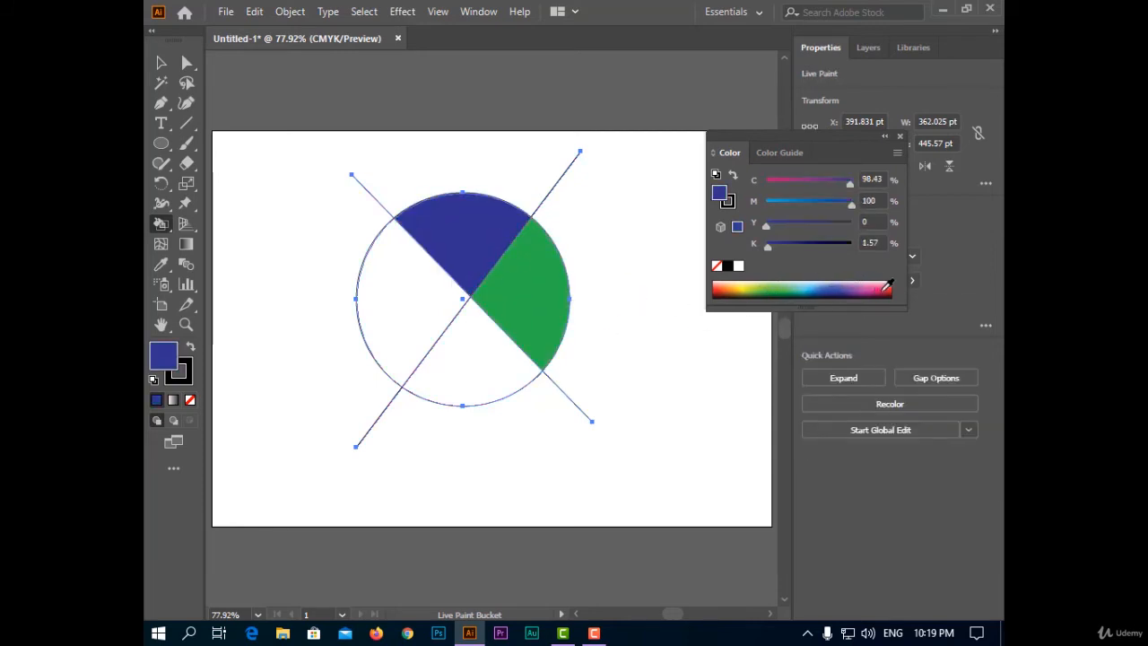
{"action": "left_click", "coordinate": [888, 287]}
{"action": "left_click", "coordinate": [436, 313]}
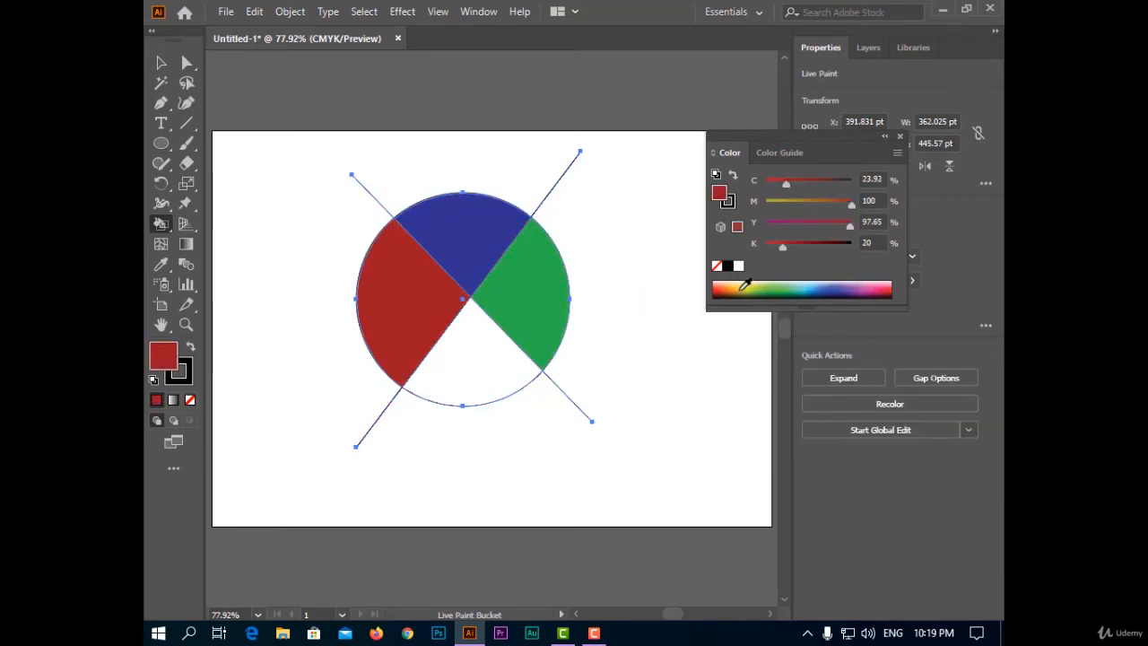
{"action": "left_click", "coordinate": [742, 287]}
{"action": "left_click", "coordinate": [505, 362]}
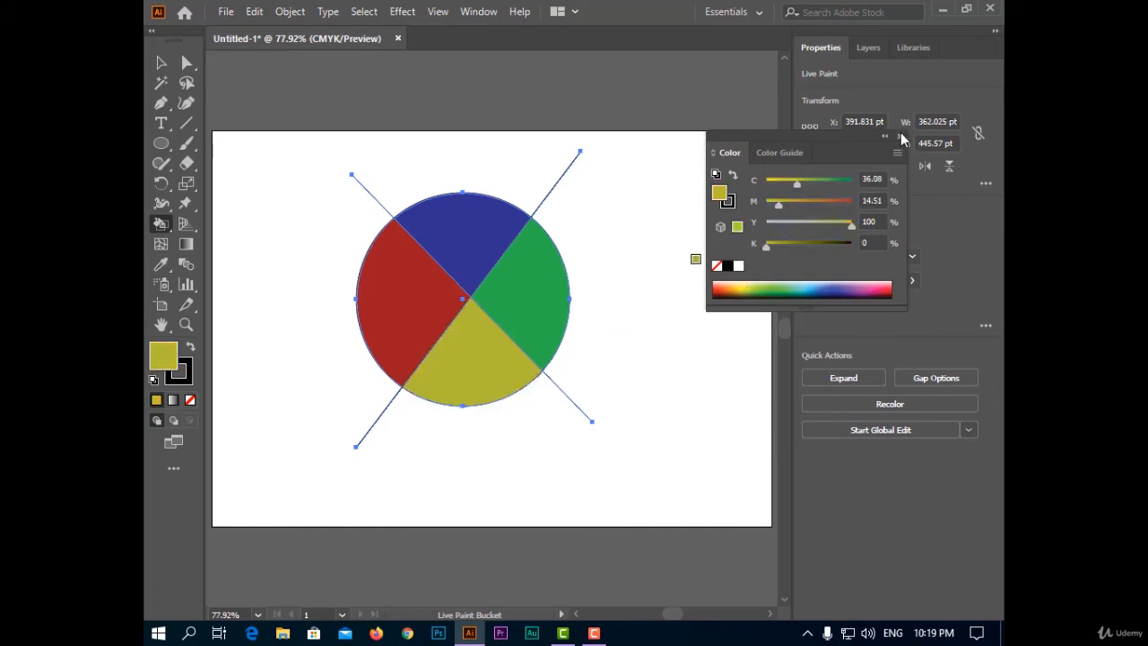
{"action": "left_click", "coordinate": [902, 136]}
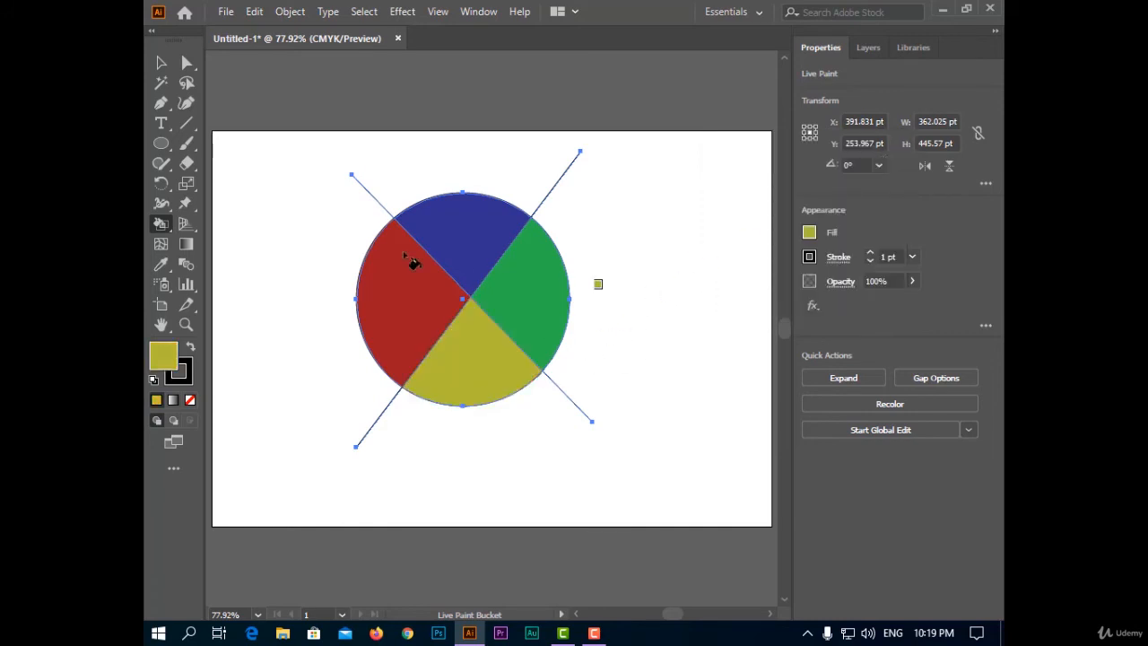
- Delete the line segment sticking out past the circle's lower-right edge, using the Live Paint Selection tool
{"action": "left_click", "coordinate": [187, 67]}
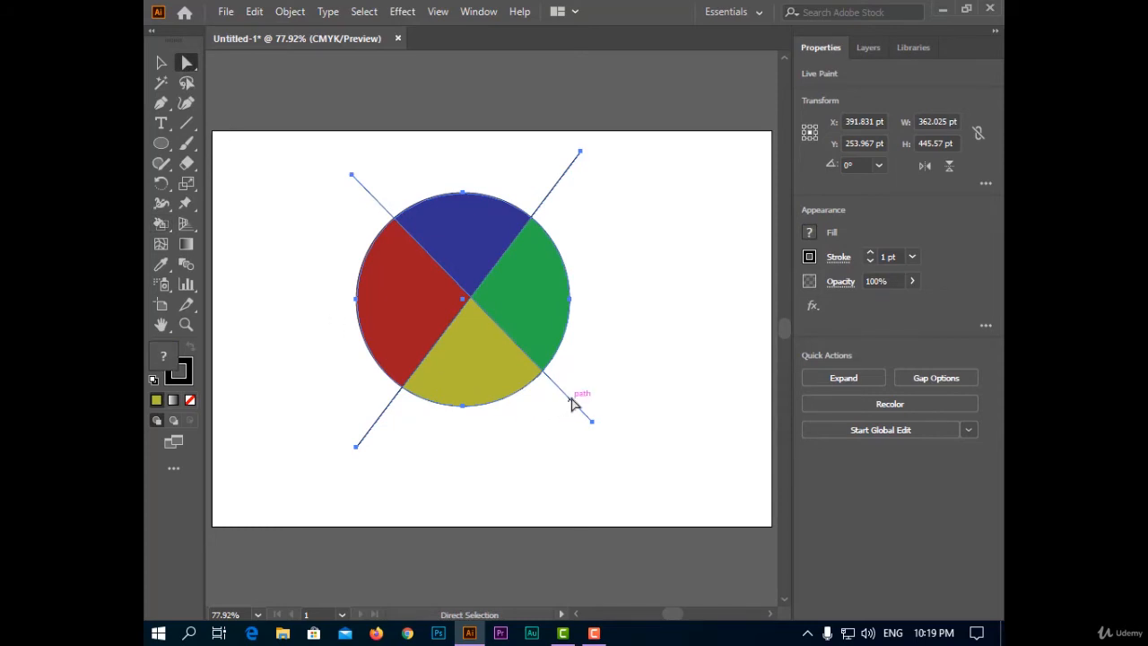
{"action": "left_click", "coordinate": [670, 404]}
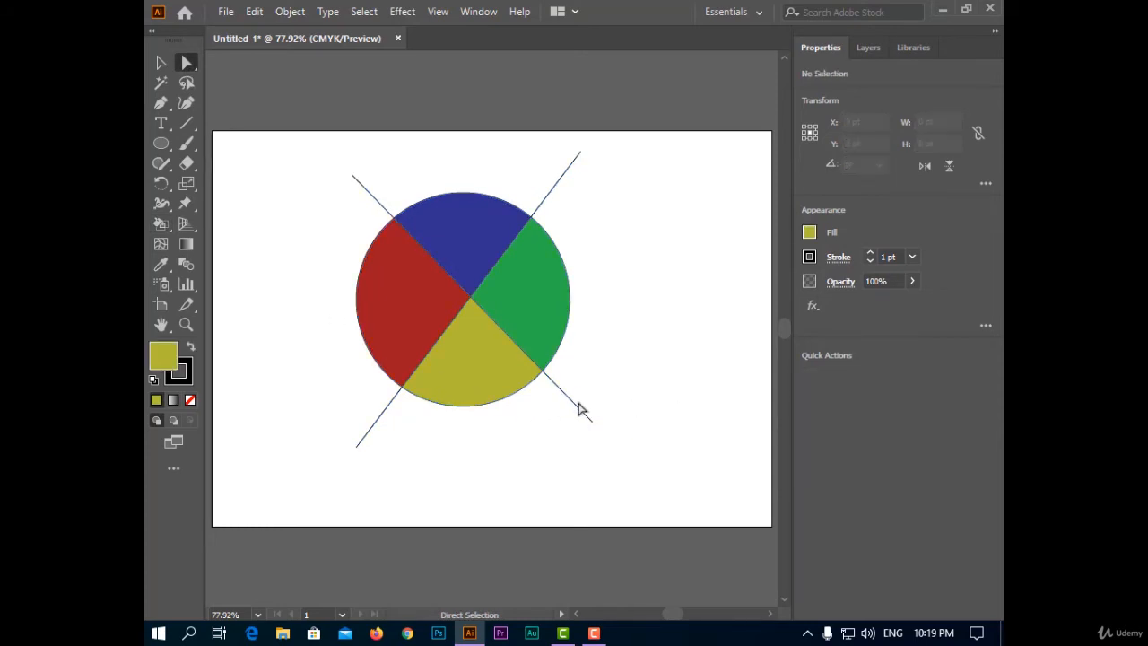
{"action": "left_click", "coordinate": [585, 412]}
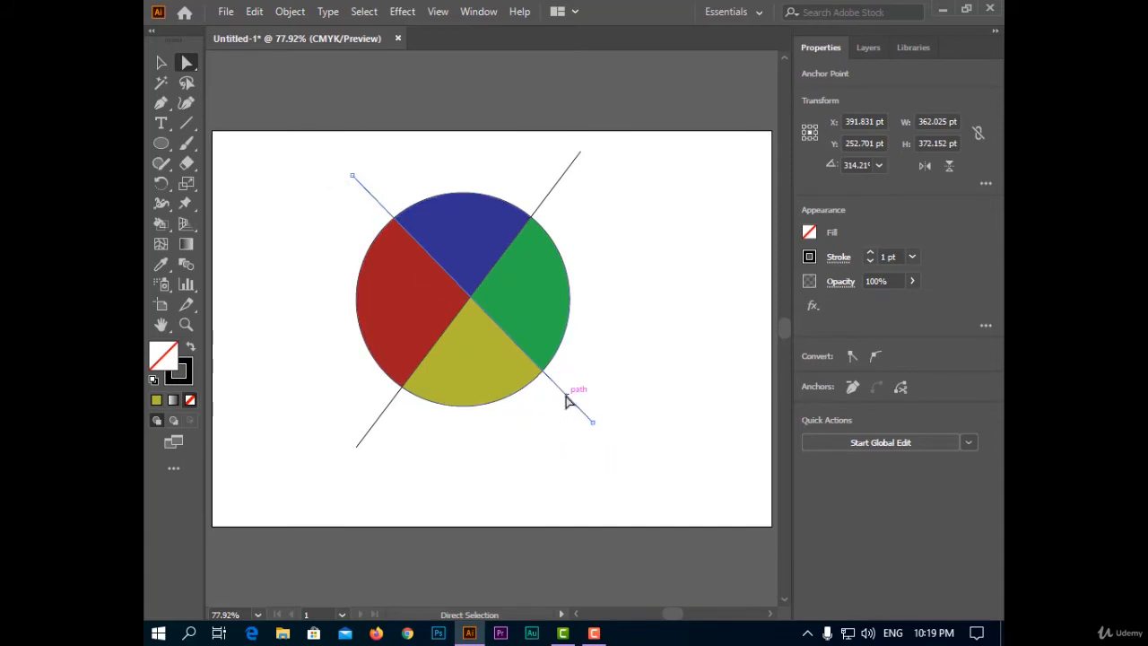
{"action": "left_click", "coordinate": [161, 223]}
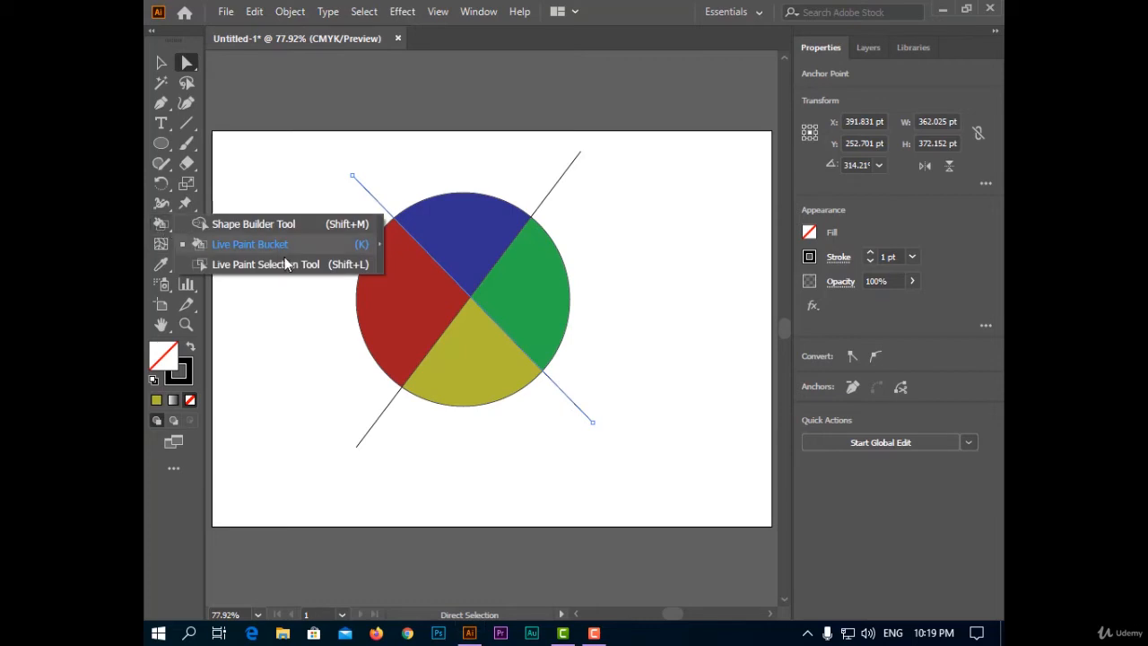
{"action": "left_click", "coordinate": [279, 265]}
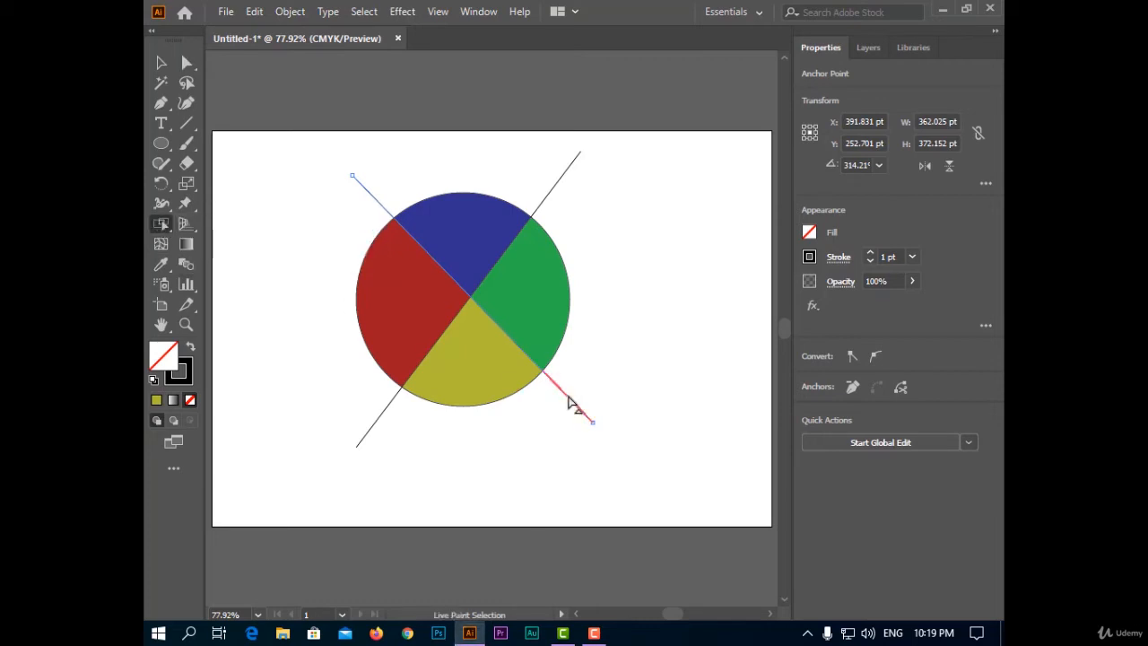
{"action": "left_click", "coordinate": [573, 413]}
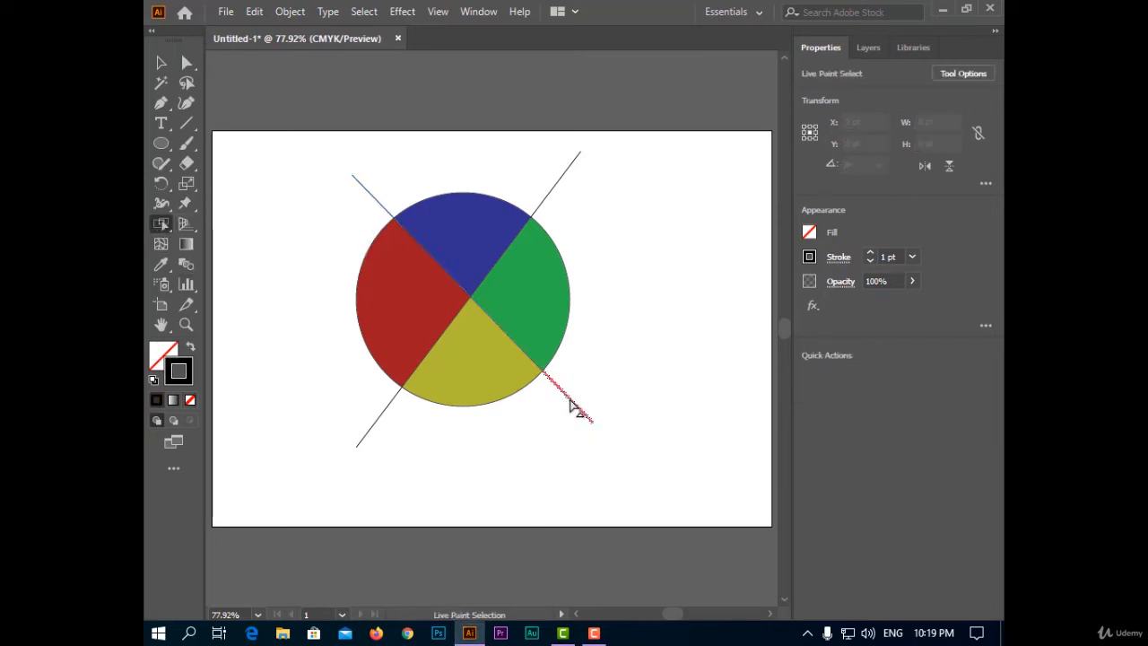
{"action": "key", "text": "Delete"}
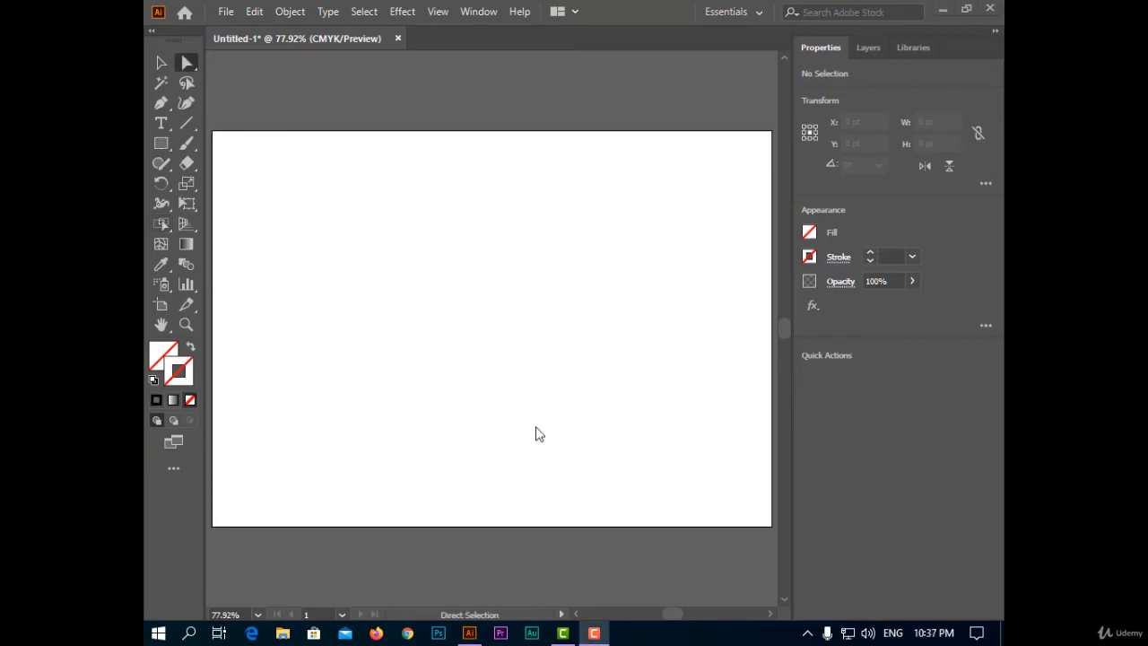
- Draw two diagonal lines crossing near the middle of the empty artboard, the rising one spanning about 441 by 399 pt
{"action": "right_click", "coordinate": [160, 226]}
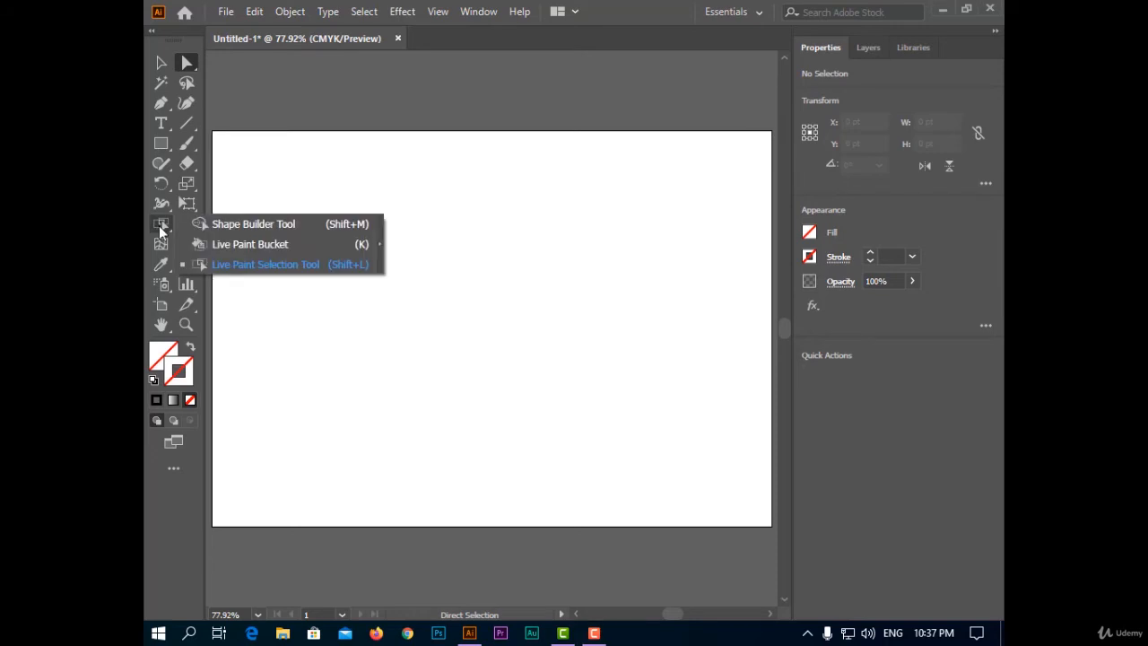
{"action": "left_click", "coordinate": [503, 336]}
{"action": "left_click", "coordinate": [187, 123]}
{"action": "left_click_drag", "start_coordinate": [337, 172], "coordinate": [628, 428]}
{"action": "left_click_drag", "start_coordinate": [636, 159], "coordinate": [343, 423]}
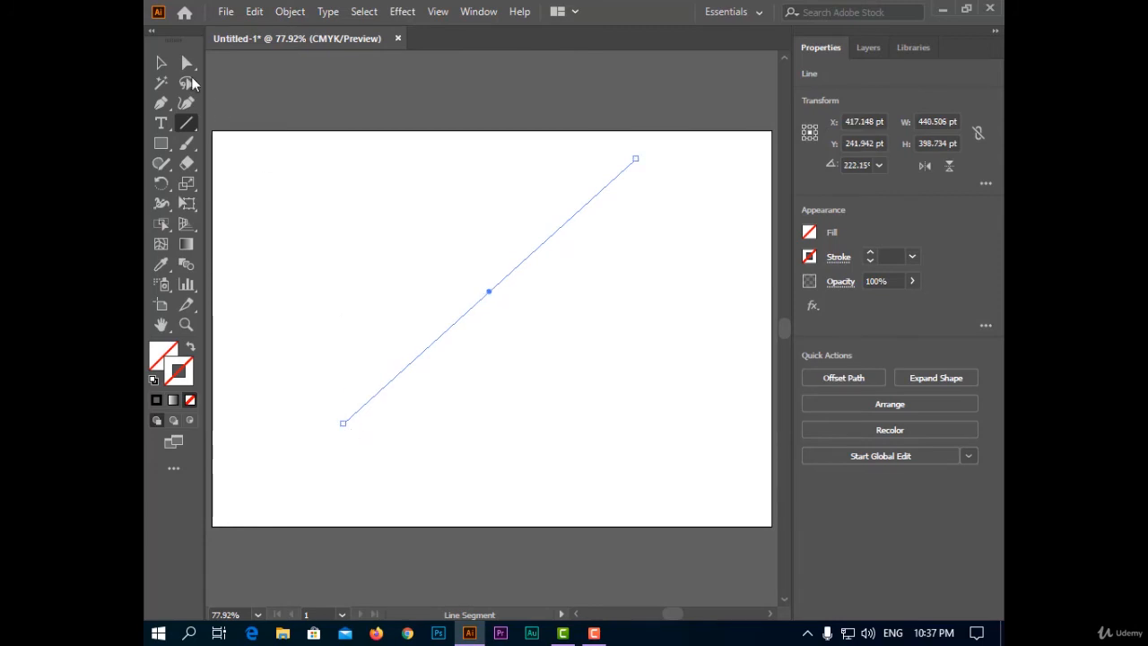
- Select both crossing lines and set their stroke weight to 11 pt
{"action": "left_click", "coordinate": [160, 62]}
{"action": "left_click_drag", "start_coordinate": [279, 145], "coordinate": [681, 456]}
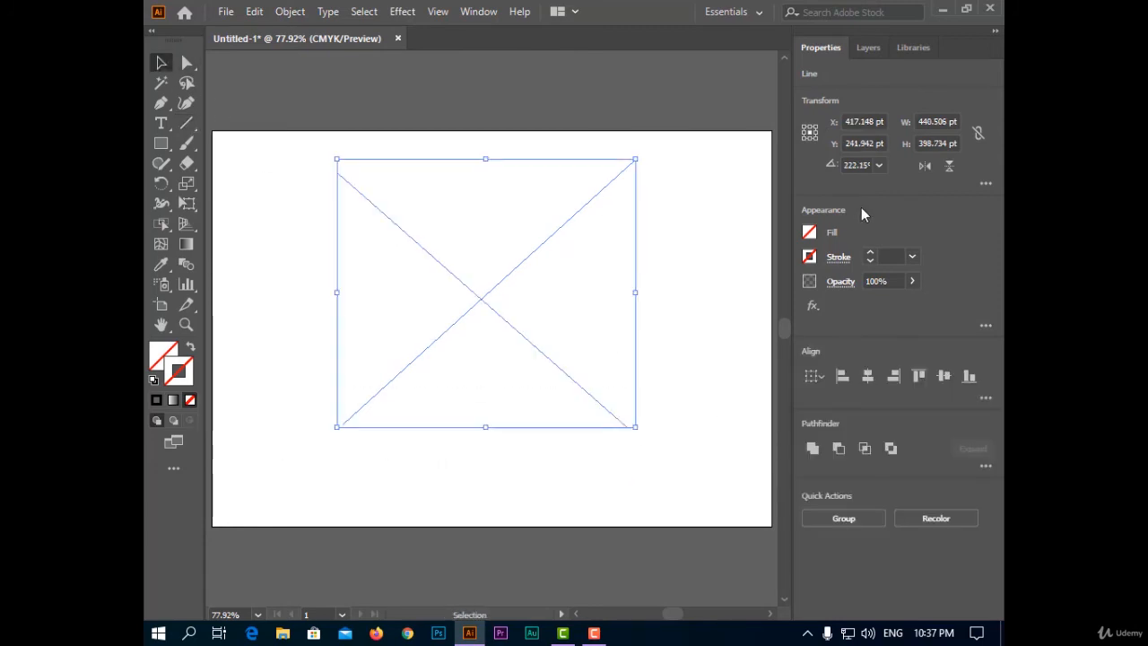
{"action": "left_click", "coordinate": [871, 254]}
{"action": "left_click", "coordinate": [871, 254]}
{"action": "left_click", "coordinate": [871, 254]}
{"action": "left_click", "coordinate": [871, 253]}
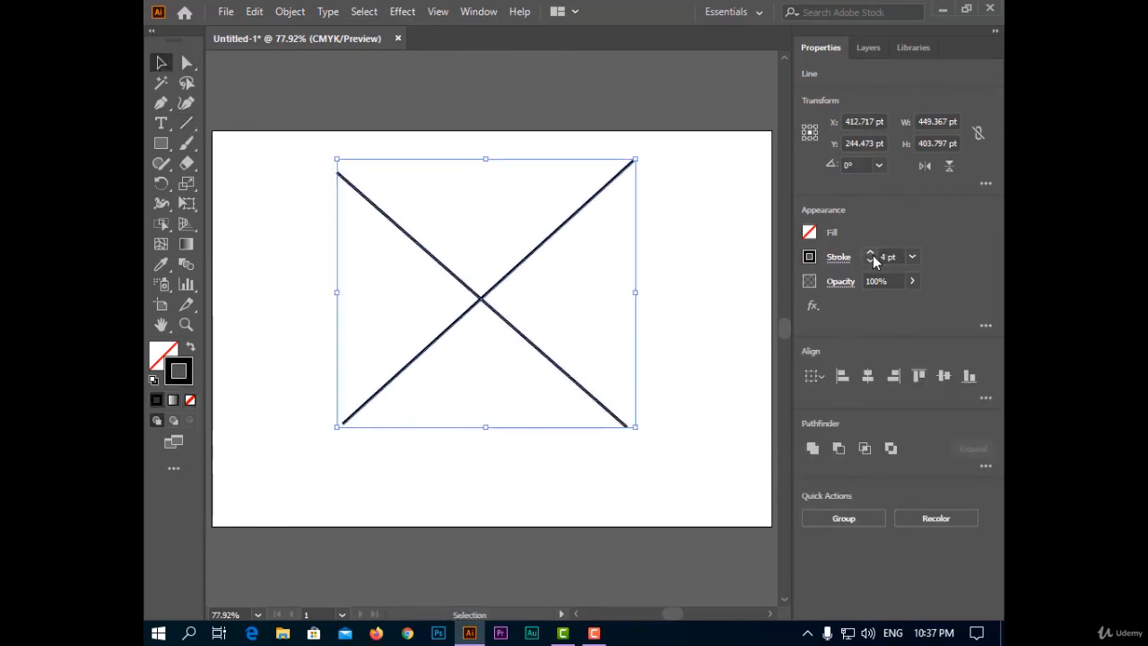
{"action": "left_click", "coordinate": [871, 254]}
{"action": "left_click", "coordinate": [871, 254]}
{"action": "left_click", "coordinate": [870, 254]}
{"action": "left_click", "coordinate": [870, 254]}
{"action": "left_click", "coordinate": [870, 254]}
{"action": "left_click", "coordinate": [870, 253]}
{"action": "left_click", "coordinate": [870, 254]}
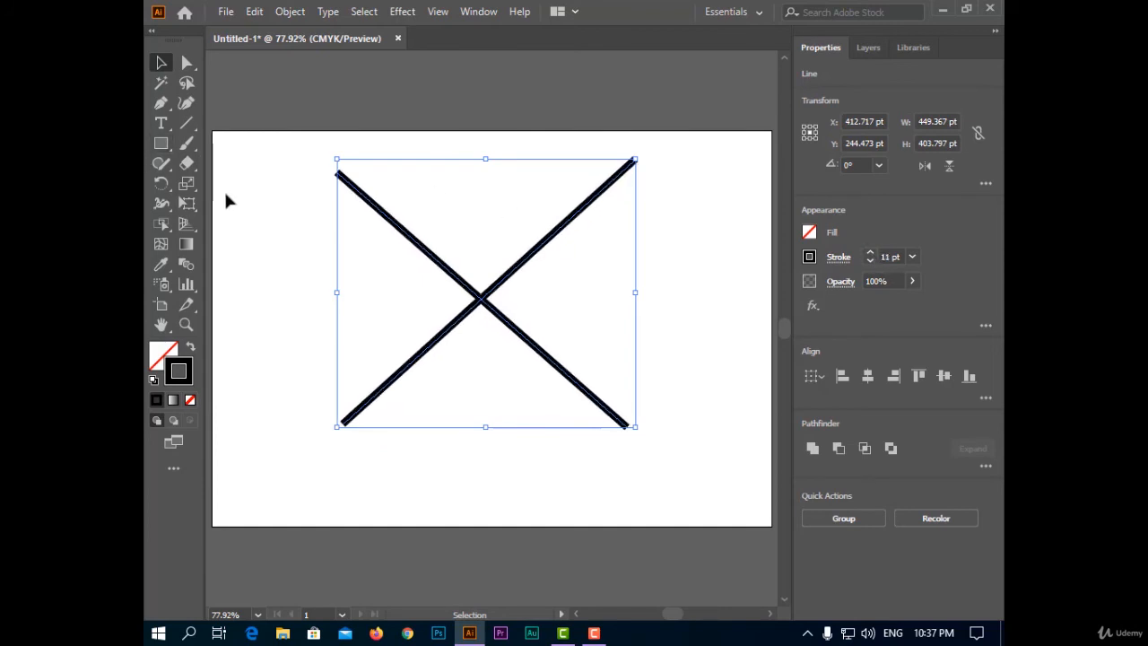
- Convert both lines into a Live Paint group and colour the stroke of the upper-left segment light blue, using Live Paint Selection
{"action": "mouse_move", "coordinate": [162, 224]}
{"action": "left_mouse_down"}
{"action": "mouse_move", "coordinate": [274, 225]}
{"action": "mouse_move", "coordinate": [293, 246]}
{"action": "left_mouse_up"}
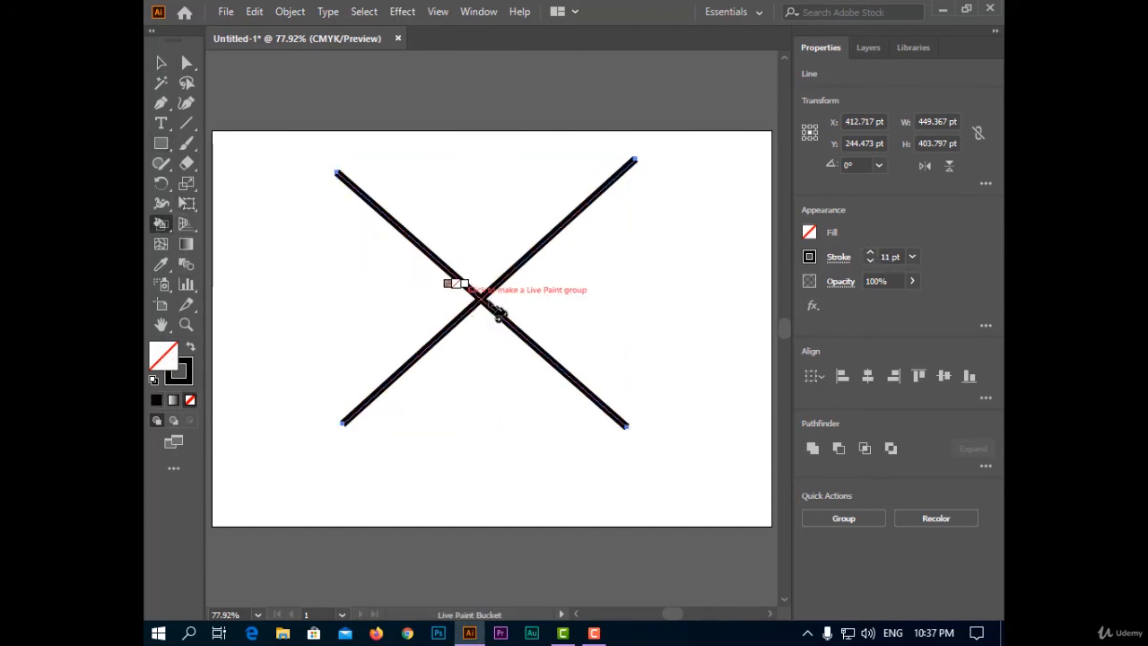
{"action": "left_click", "coordinate": [482, 300]}
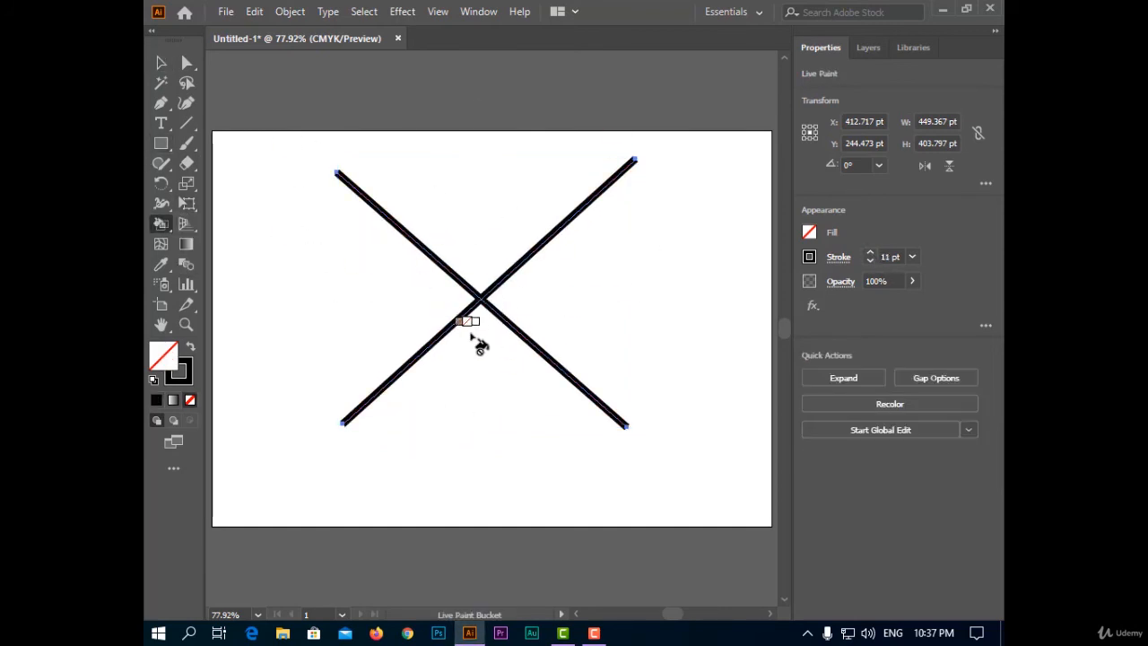
{"action": "mouse_move", "coordinate": [165, 224]}
{"action": "left_mouse_down"}
{"action": "mouse_move", "coordinate": [275, 269]}
{"action": "mouse_move", "coordinate": [233, 269]}
{"action": "left_mouse_up"}
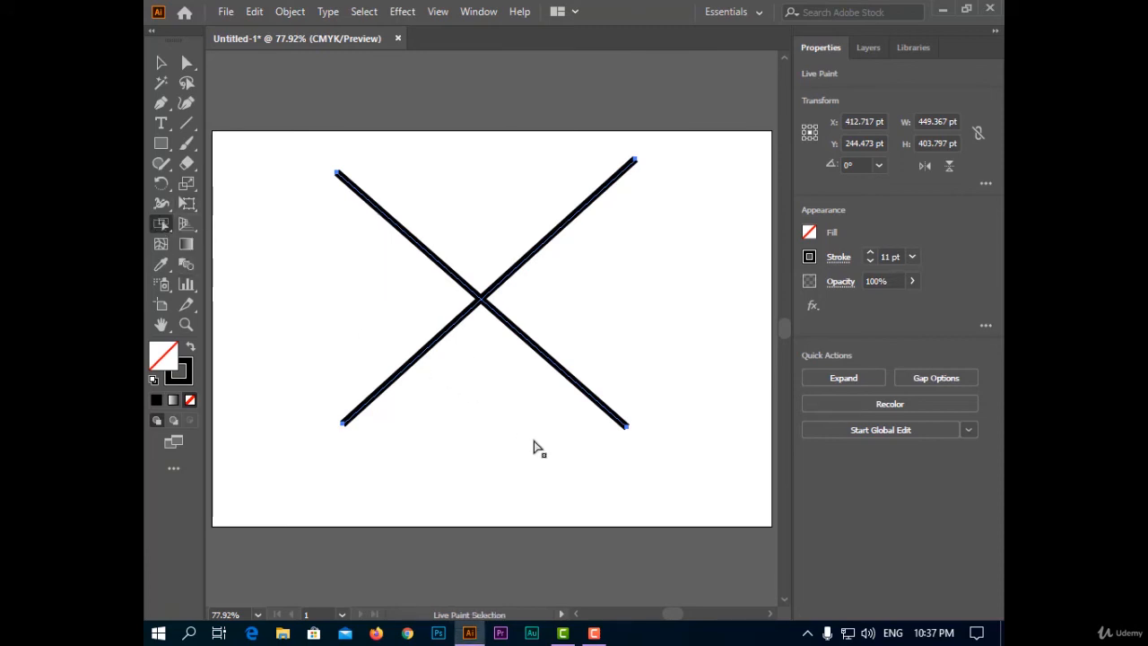
{"action": "left_click", "coordinate": [439, 267]}
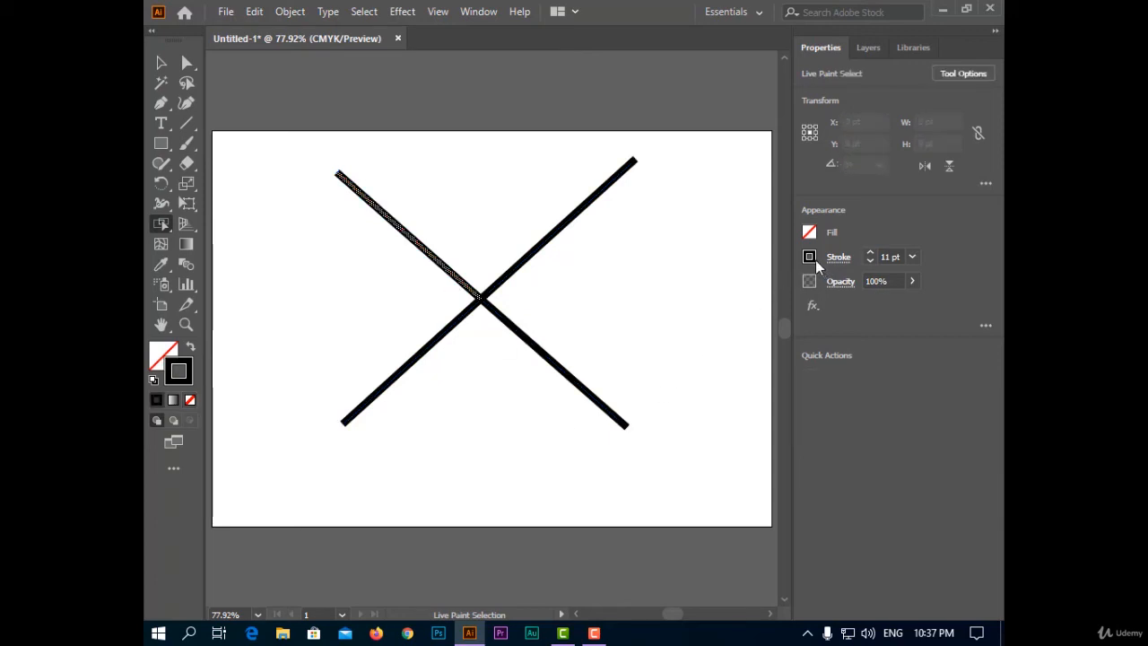
{"action": "left_click", "coordinate": [810, 257]}
{"action": "left_click", "coordinate": [709, 316]}
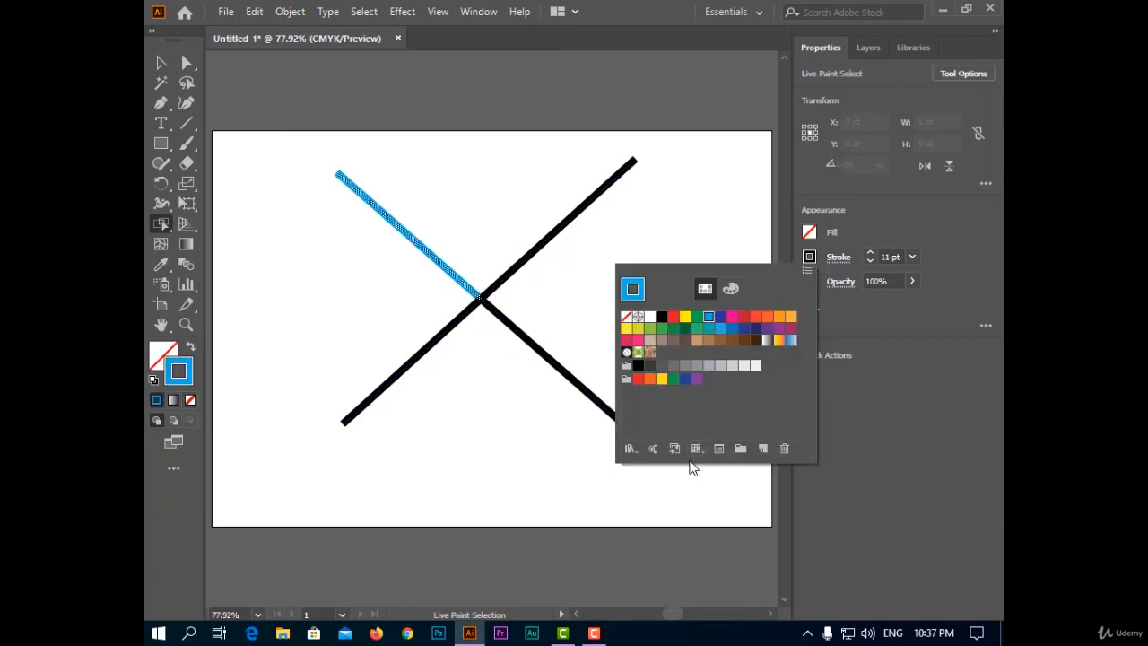
{"action": "left_click", "coordinate": [548, 440]}
- Colour the stroke of the lower-right segment light orange and clear the selection
{"action": "left_click", "coordinate": [559, 370]}
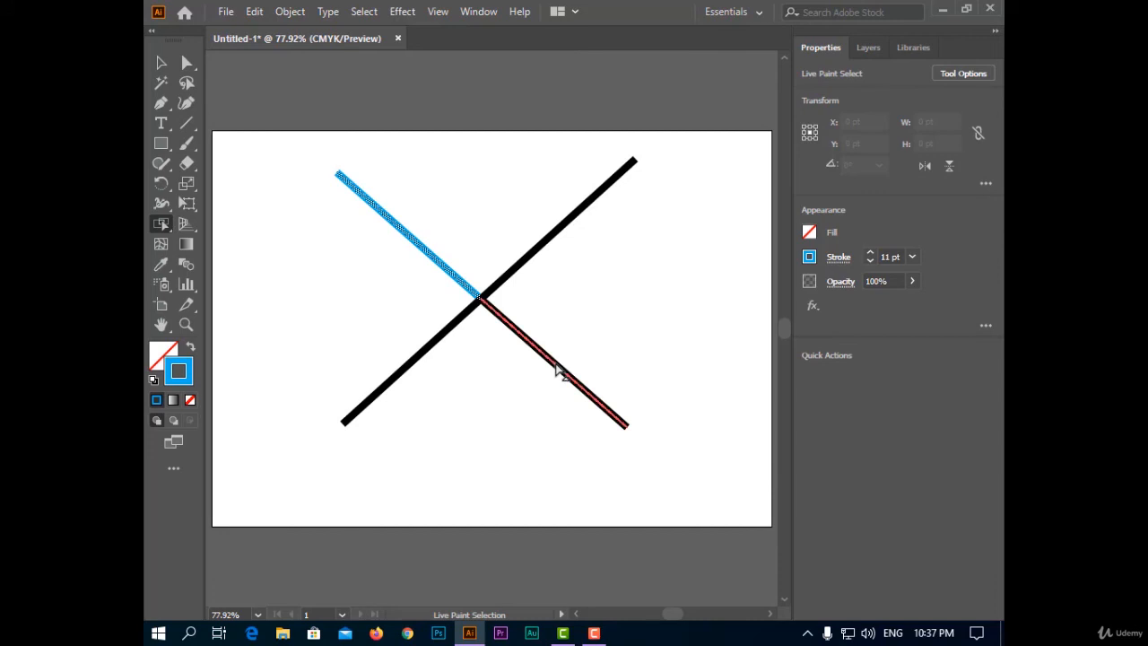
{"action": "left_click", "coordinate": [810, 257]}
{"action": "left_click", "coordinate": [791, 317]}
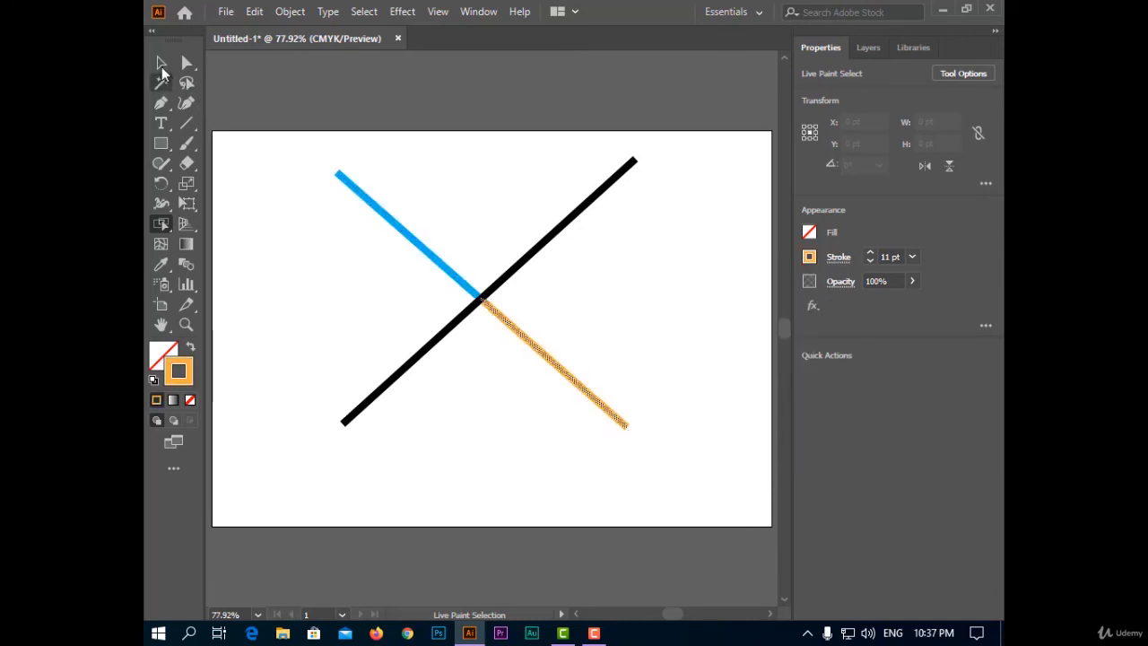
{"action": "key", "text": "v"}
{"action": "left_click", "coordinate": [285, 267]}
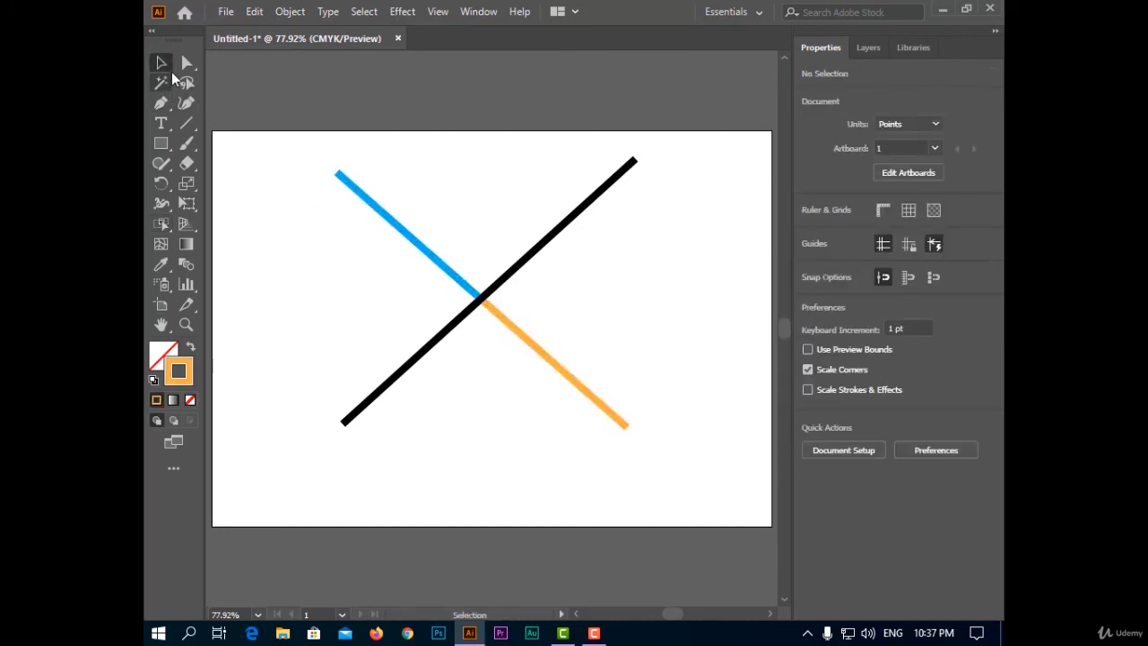
- Move the black rising line slightly right and down within the Live Paint group, using Direct Selection, and deselect it
{"action": "left_click", "coordinate": [185, 62]}
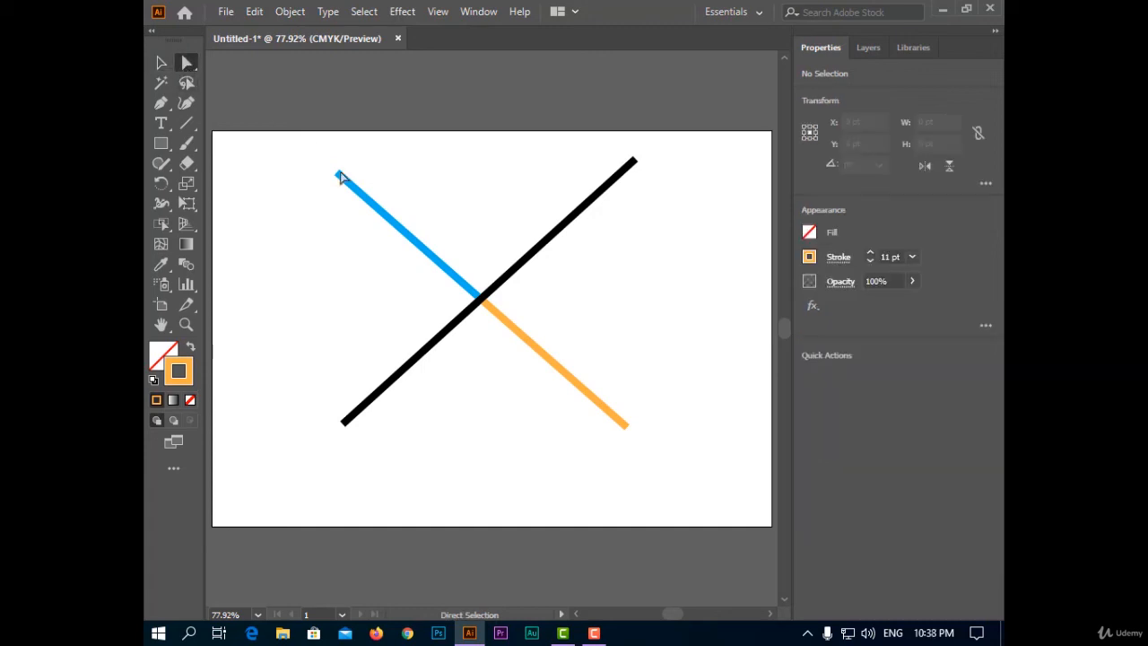
{"action": "left_click", "coordinate": [529, 262]}
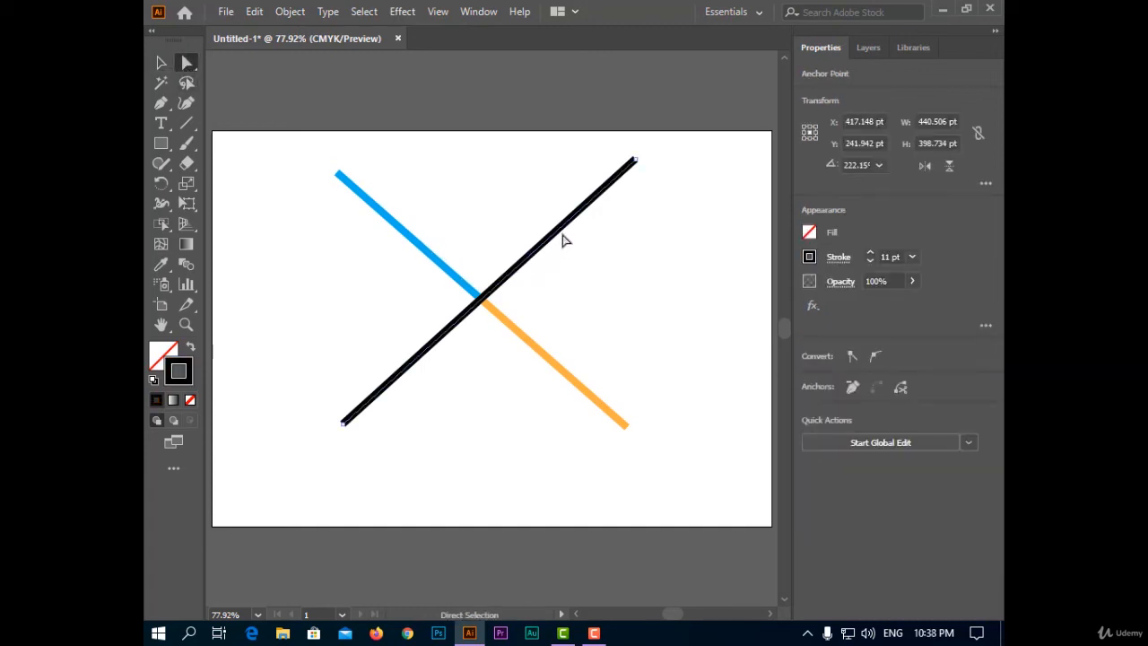
{"action": "left_click_drag", "start_coordinate": [514, 253], "coordinate": [545, 277]}
{"action": "left_click", "coordinate": [538, 457]}
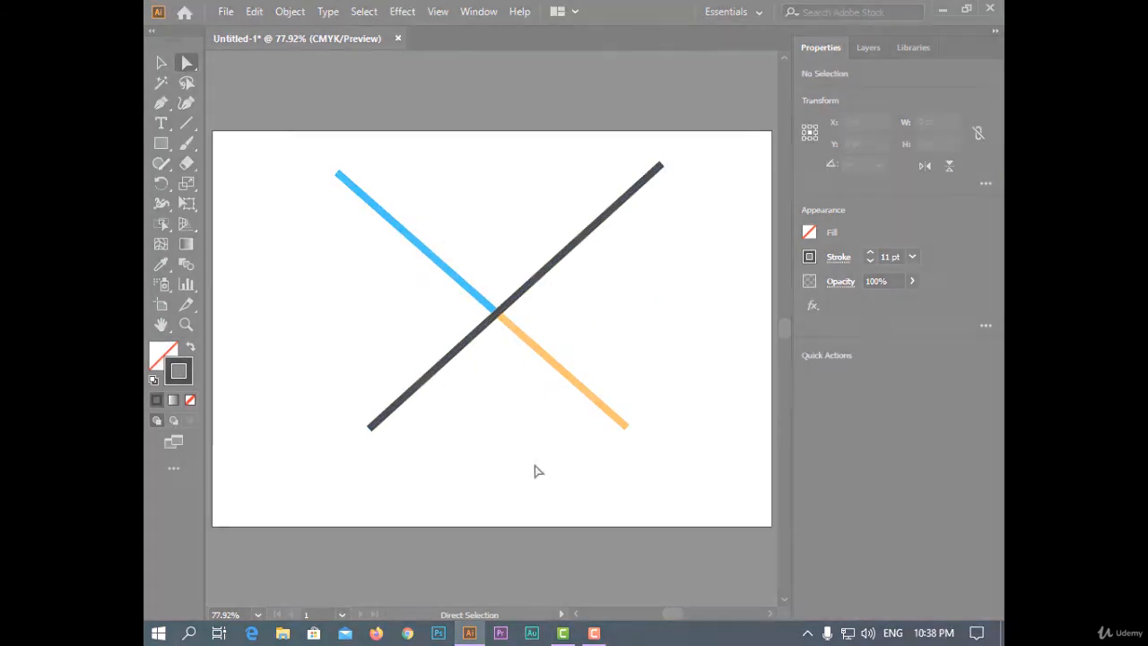